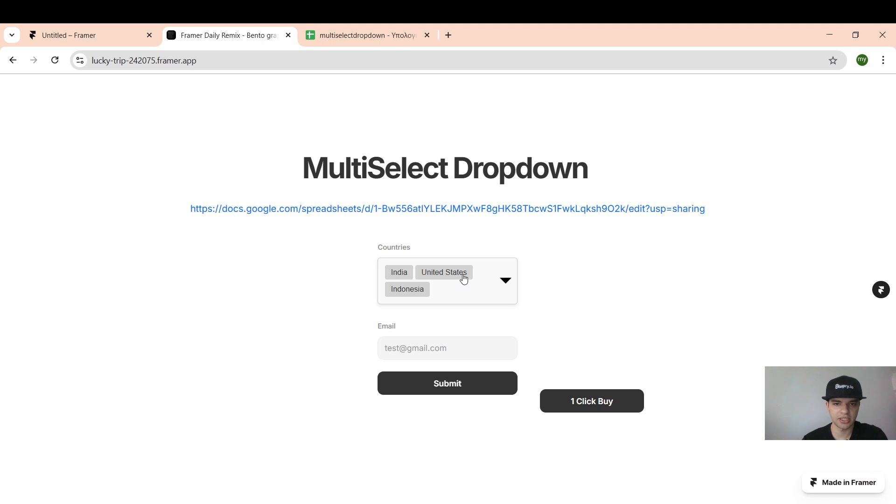
# Step: In the Countries dropdown, add China, Pakistan, Russia and Mexico, and deselect United States and Indonesia
pyautogui.click(504, 285)
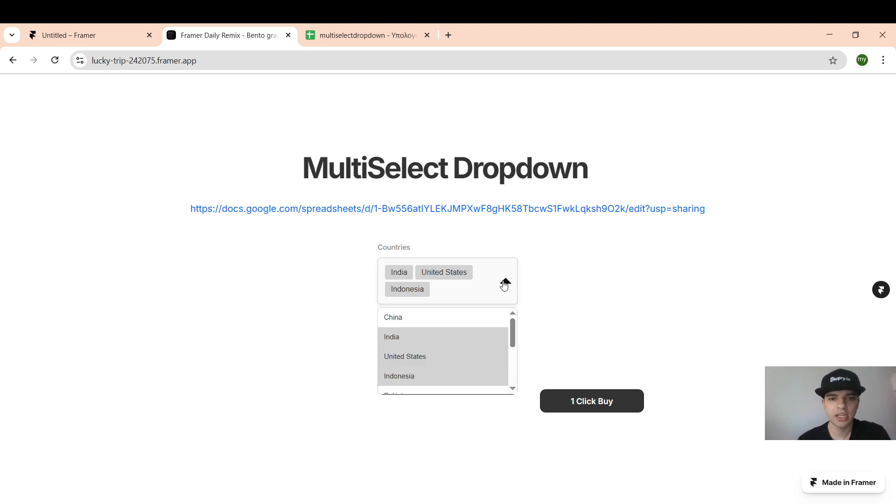
pyautogui.click(456, 318)
pyautogui.click(447, 357)
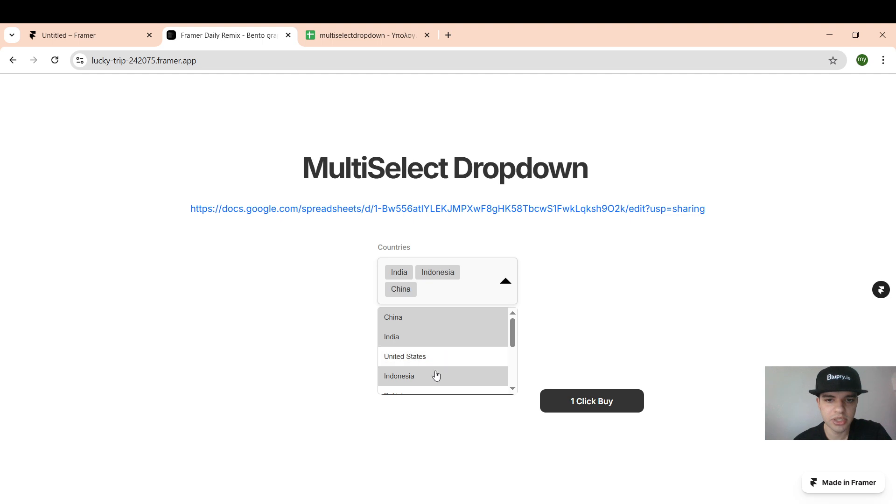
pyautogui.click(435, 375)
pyautogui.click(429, 384)
pyautogui.scroll(-3, 430, 373)
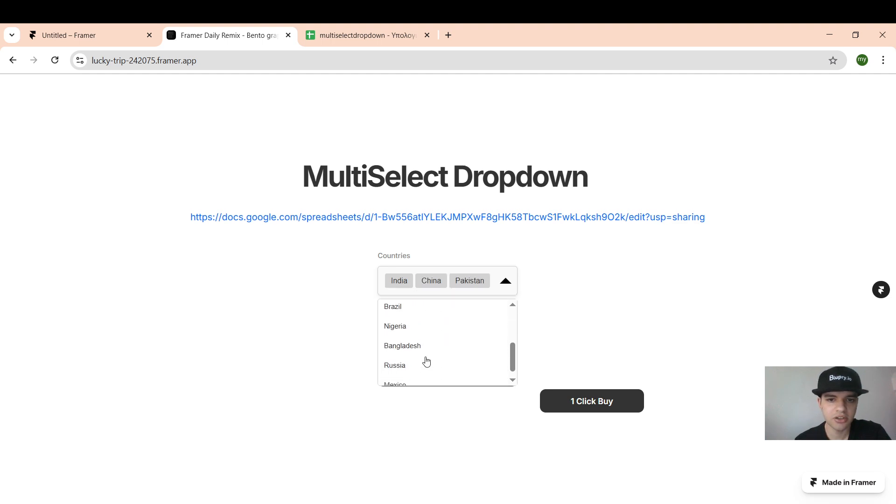
pyautogui.click(426, 364)
pyautogui.click(420, 393)
pyautogui.click(506, 283)
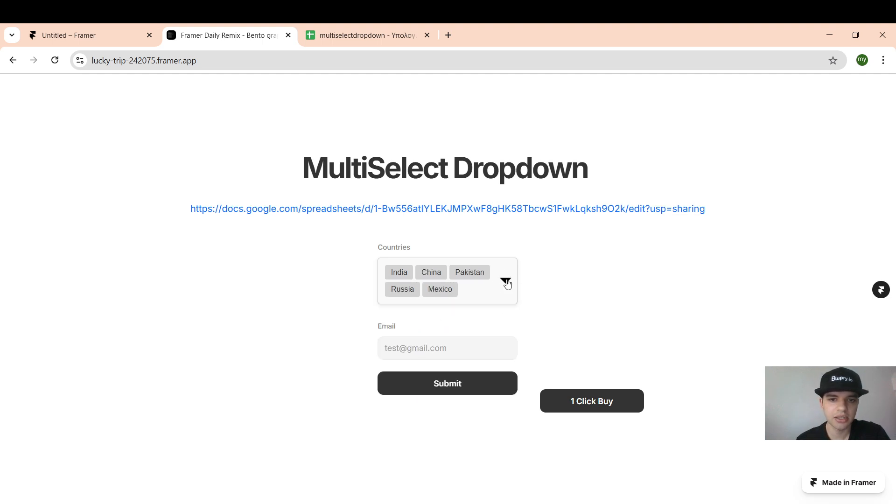
# Step: Submit the form, check the countries value in spreadsheet cell C34, and return to the Framer editor
pyautogui.click(406, 391)
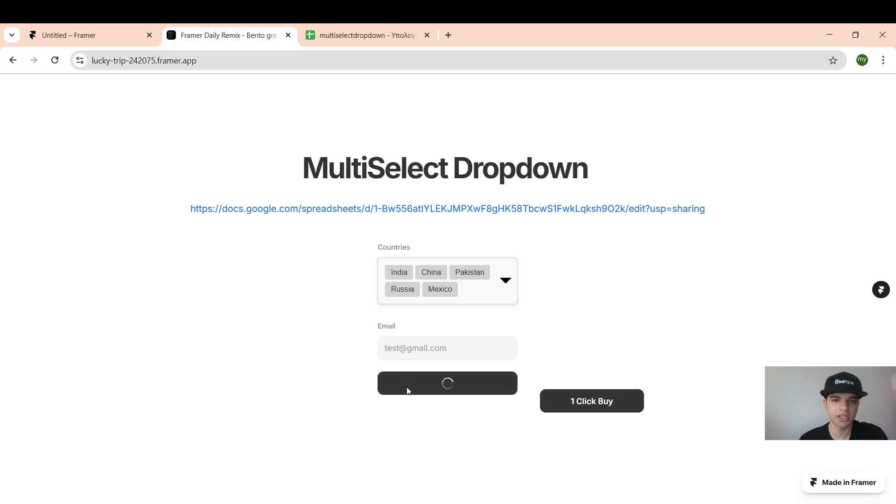
pyautogui.click(341, 39)
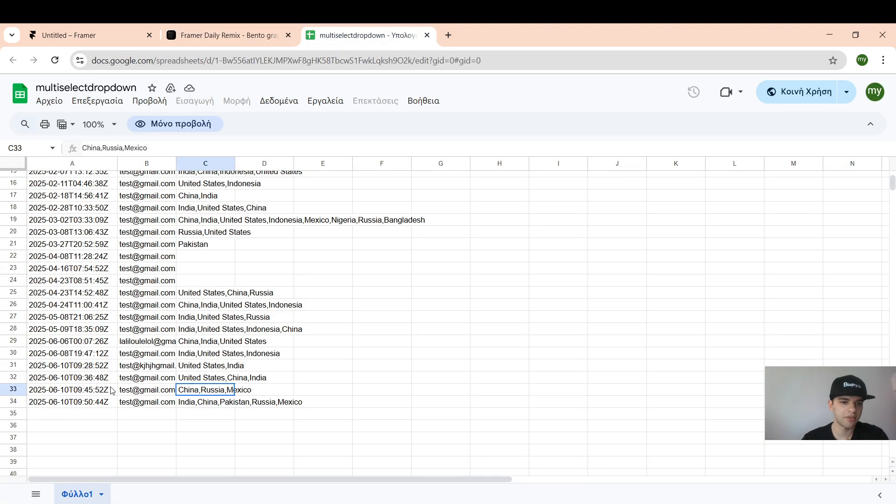
pyautogui.click(220, 404)
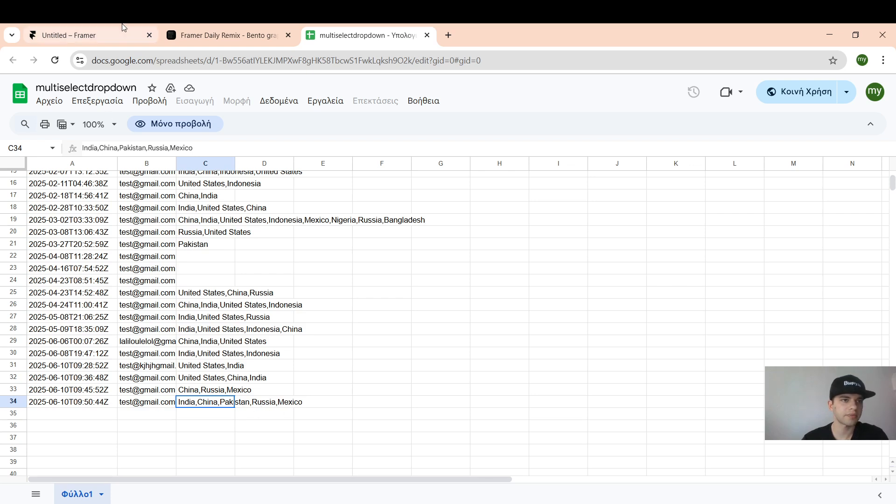
pyautogui.click(111, 34)
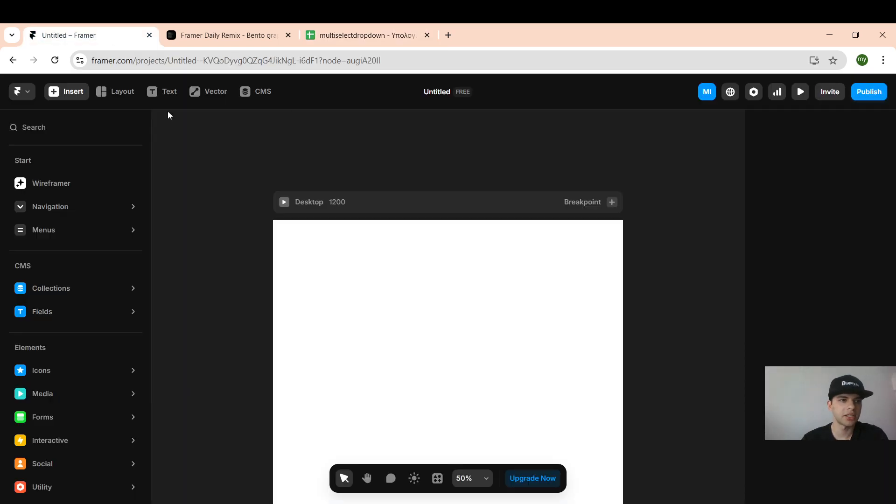
# Step: Insert a Form Builder form onto the Desktop page
pyautogui.click(55, 89)
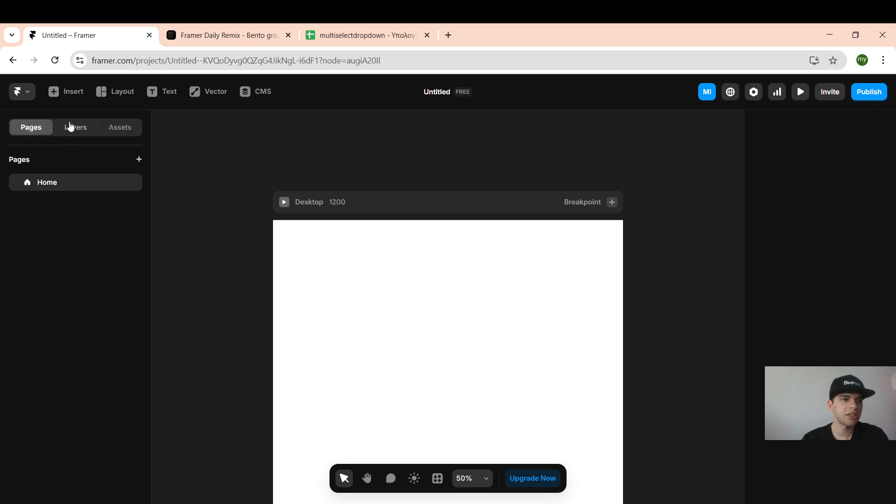
pyautogui.click(72, 91)
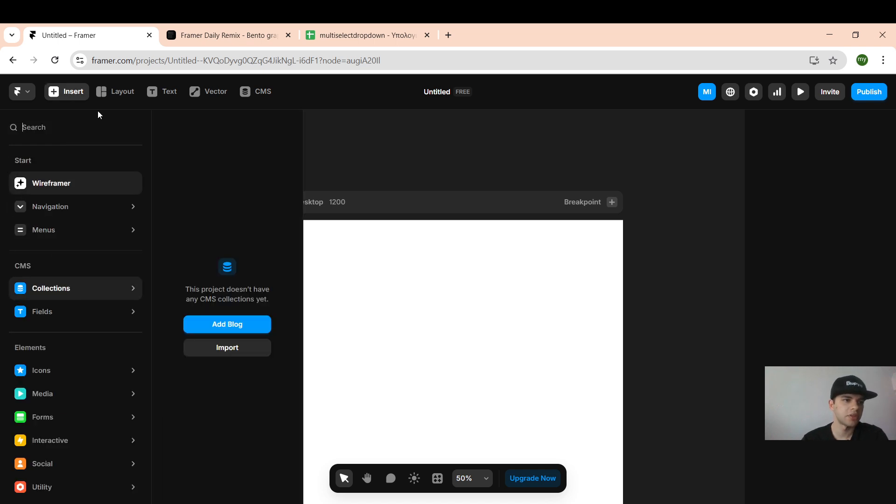
pyautogui.write('form')
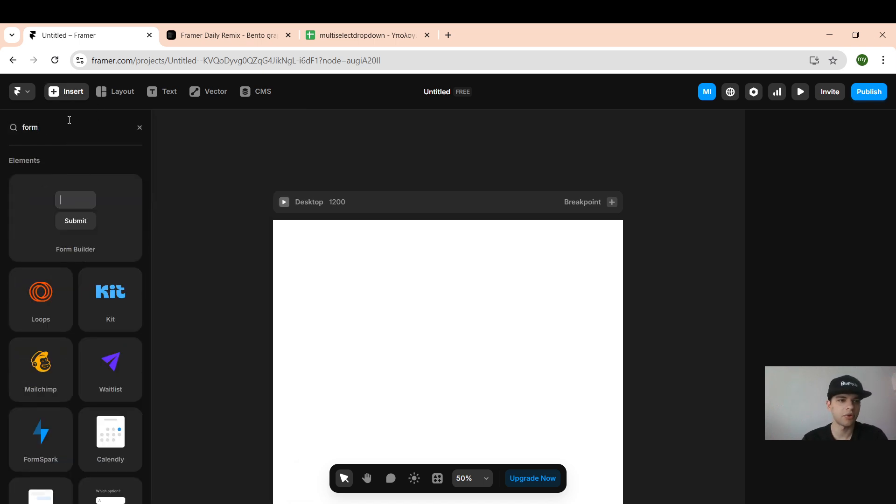
pyautogui.moveTo(56, 193); pyautogui.dragTo(425, 363)
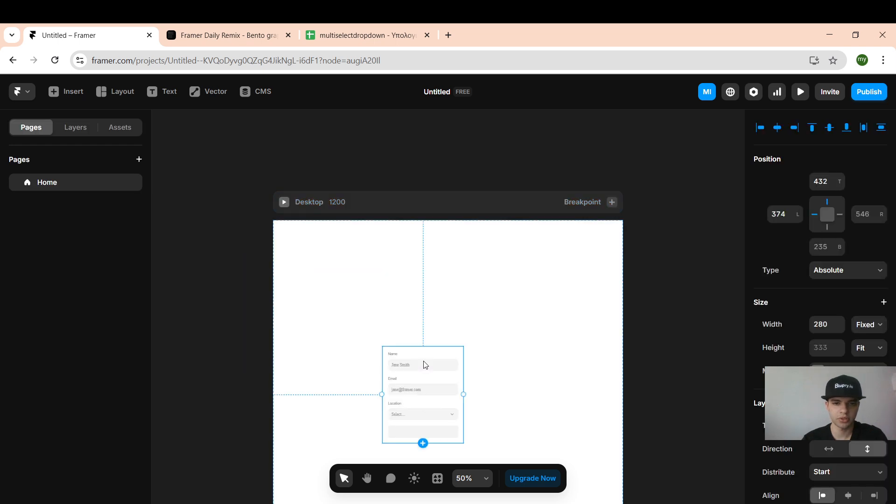
# Step: Delete the Location dropdown field and its label from the form
pyautogui.scroll(-1, 425, 365)
pyautogui.click(426, 370)
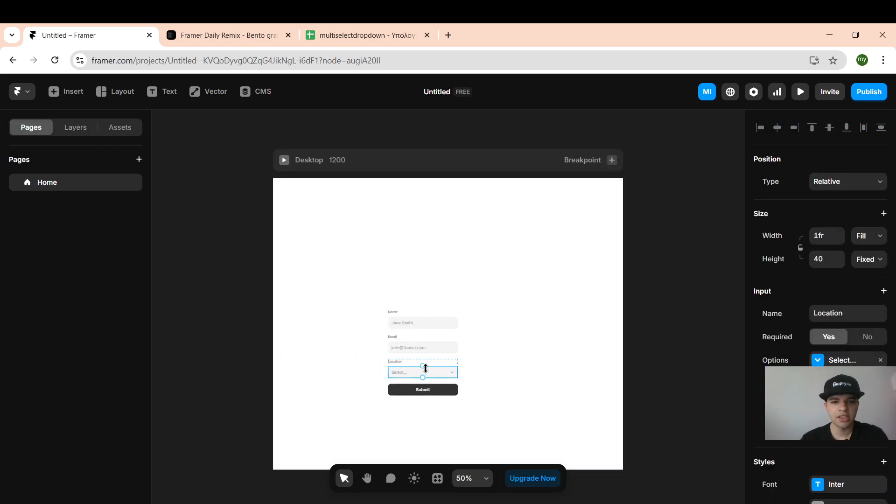
pyautogui.scroll(5, 426, 368)
pyautogui.scroll(2, 425, 369)
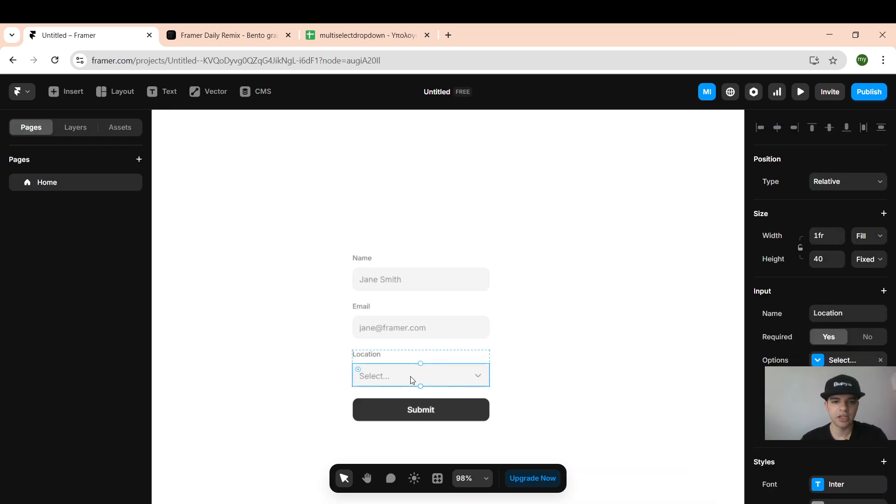
pyautogui.click(399, 358)
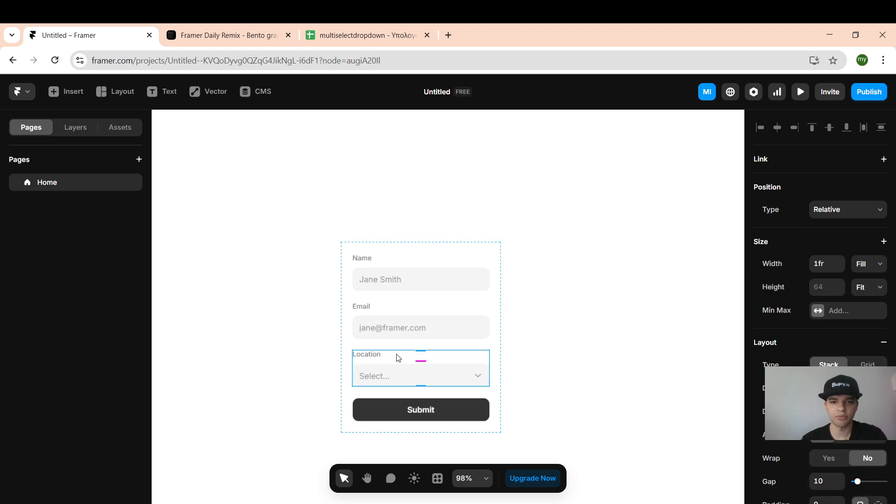
pyautogui.press('Delete')
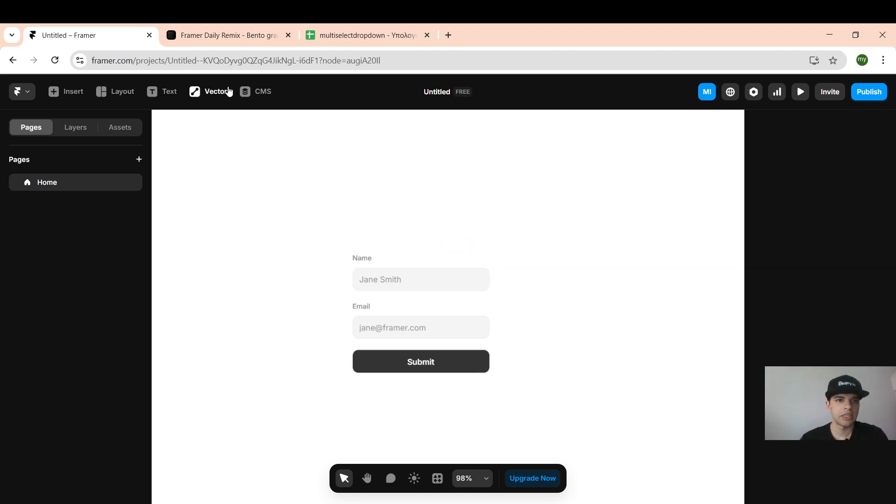
# Step: Create a new CMS collection with items US, China and India
pyautogui.click(254, 100)
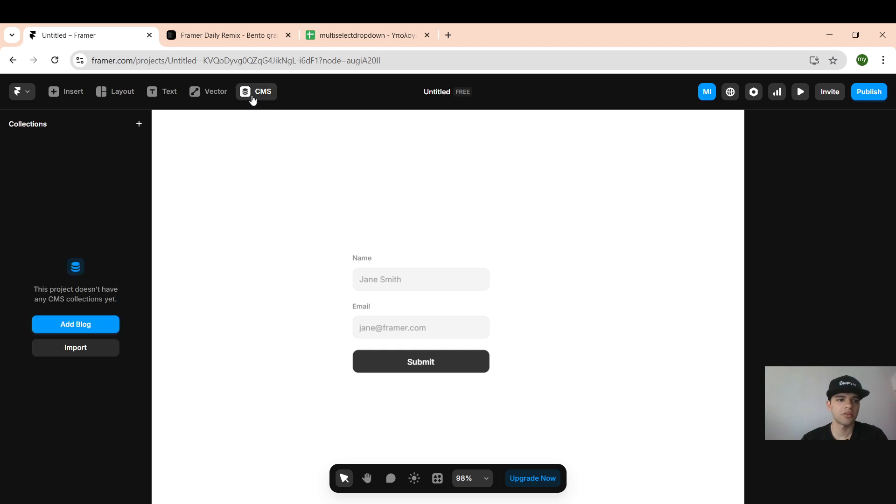
pyautogui.click(140, 124)
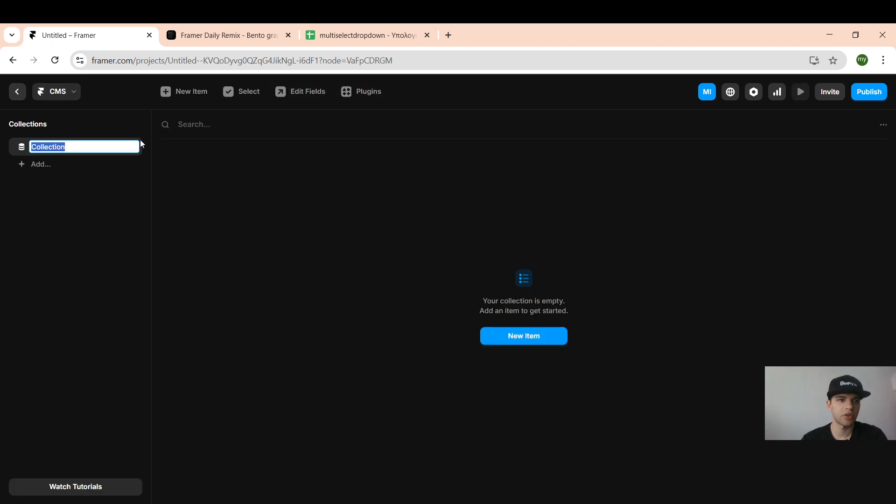
pyautogui.click(201, 93)
pyautogui.click(498, 161)
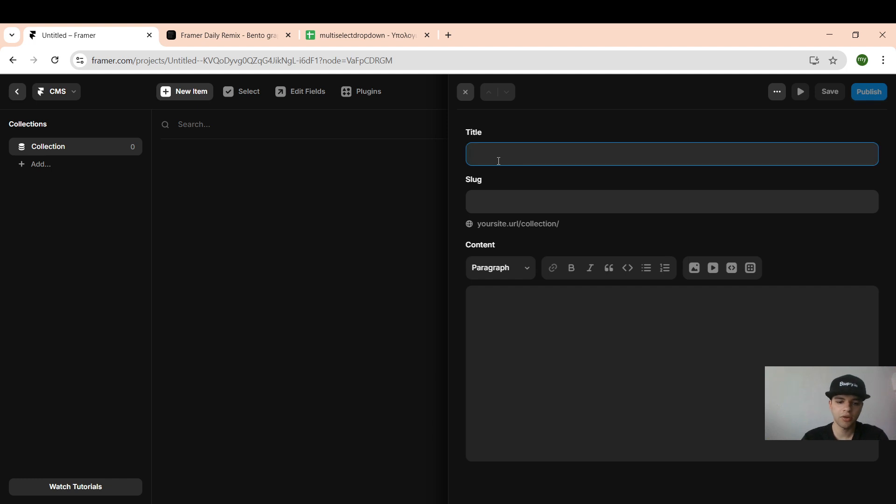
pyautogui.write('US')
pyautogui.click(403, 167)
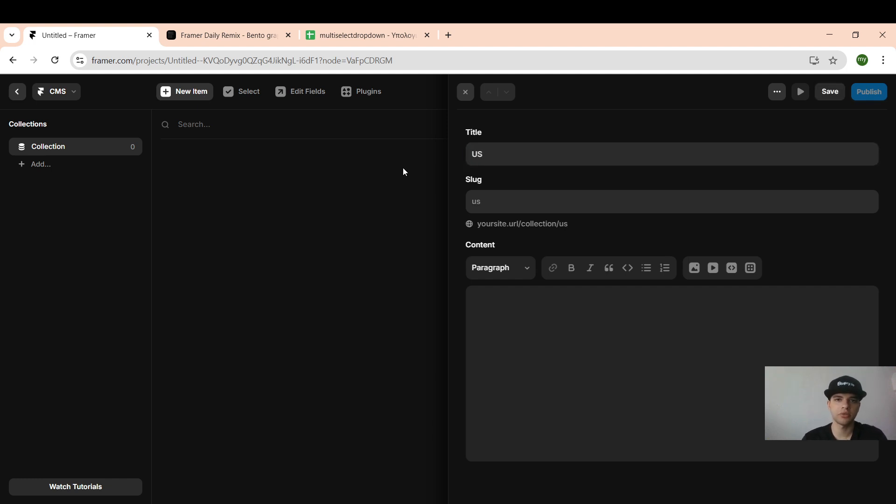
pyautogui.click(179, 92)
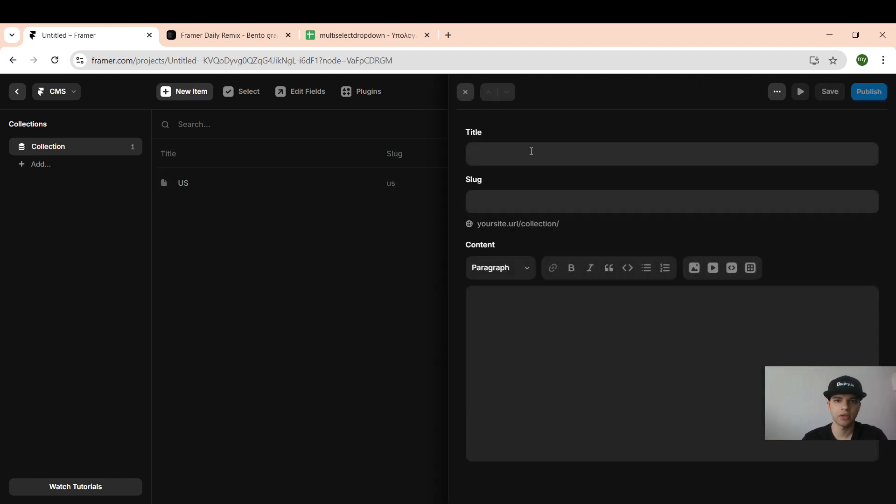
pyautogui.click(516, 157)
pyautogui.write('China')
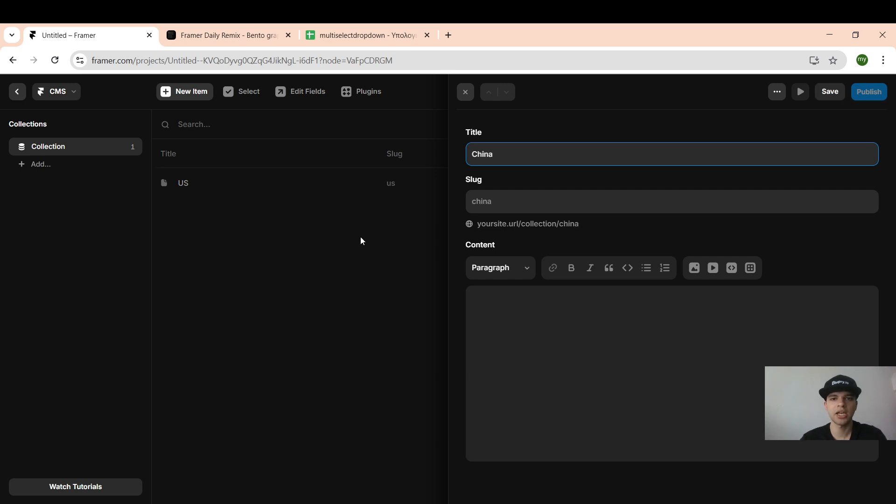
pyautogui.click(361, 241)
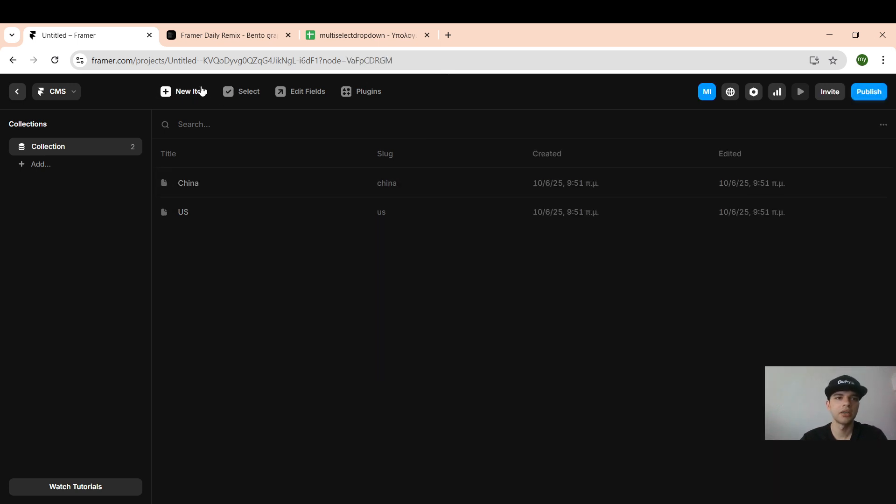
pyautogui.click(197, 91)
pyautogui.click(515, 158)
pyautogui.write('India')
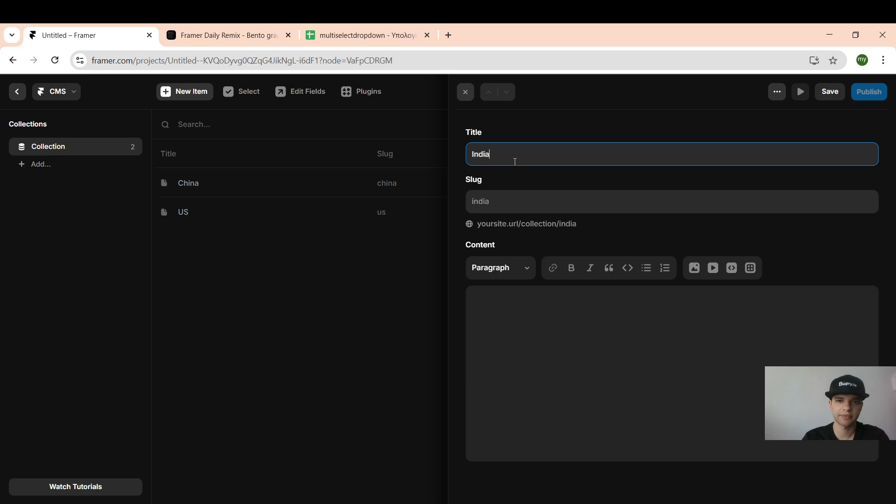
pyautogui.click(340, 214)
# Step: Rename the collection's Title field to multiselect_option and return to the page canvas
pyautogui.click(167, 154)
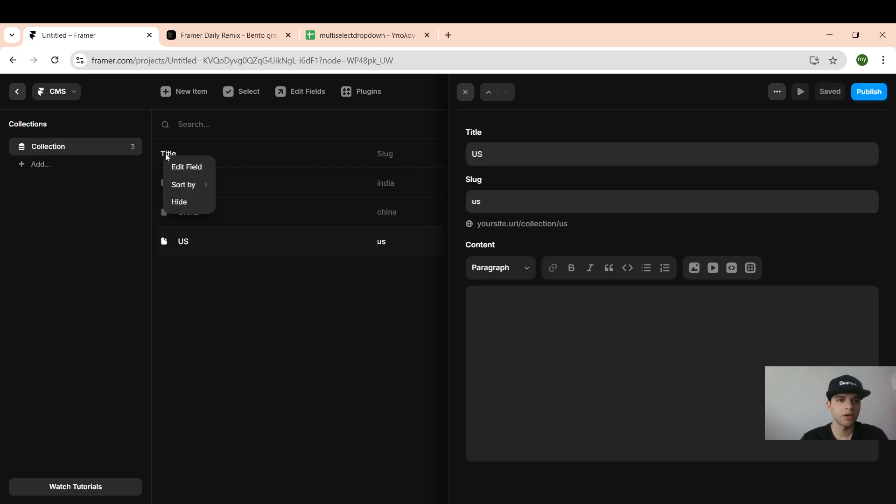
pyautogui.click(187, 168)
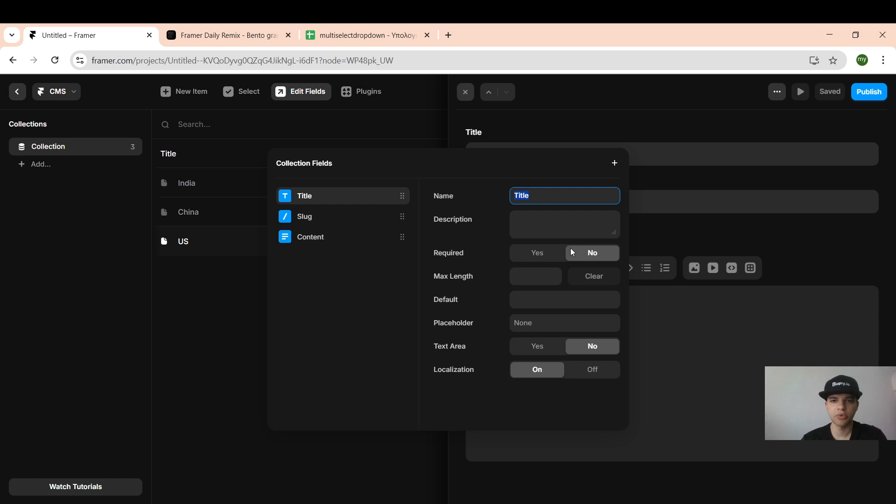
pyautogui.write('multiselect_option')
pyautogui.click(214, 333)
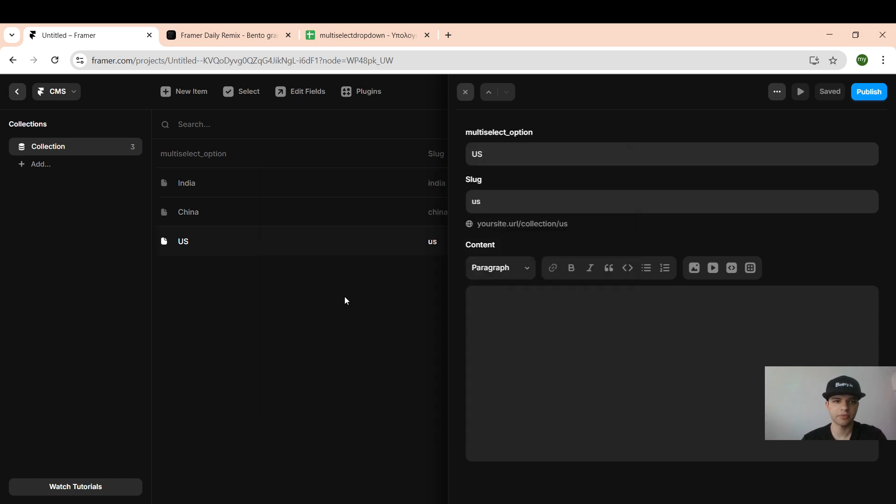
pyautogui.press('Escape')
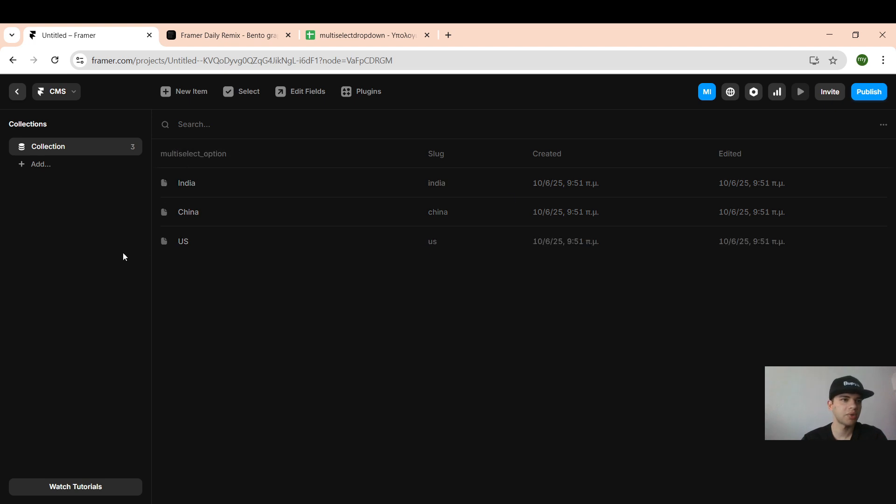
pyautogui.click(18, 93)
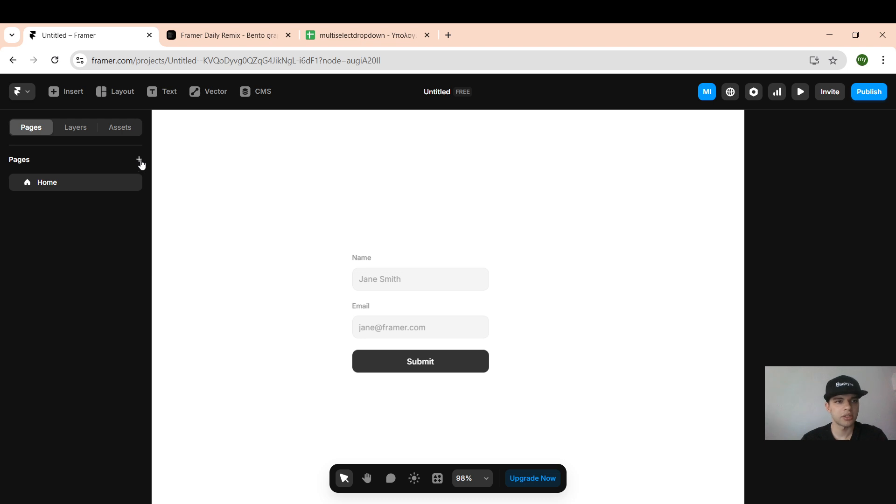
# Step: Create a new code file named dropdown in the project's assets
pyautogui.click(110, 131)
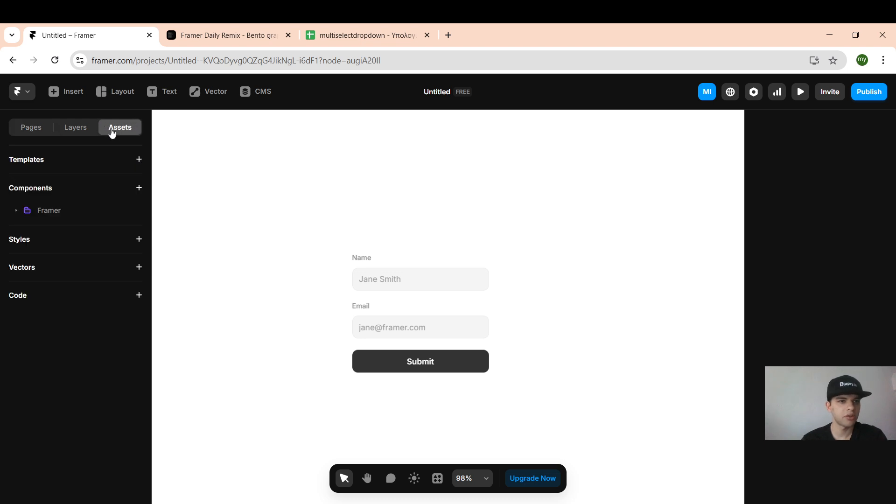
pyautogui.click(142, 295)
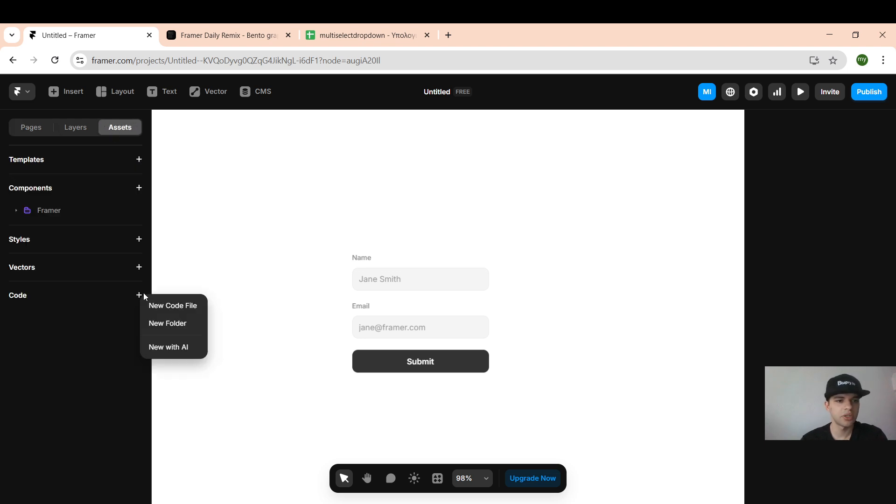
pyautogui.click(182, 305)
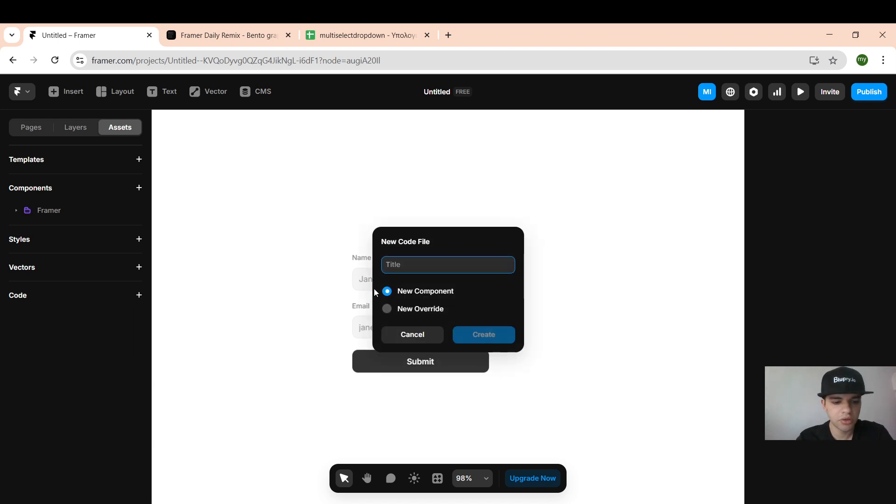
pyautogui.write('dropdown')
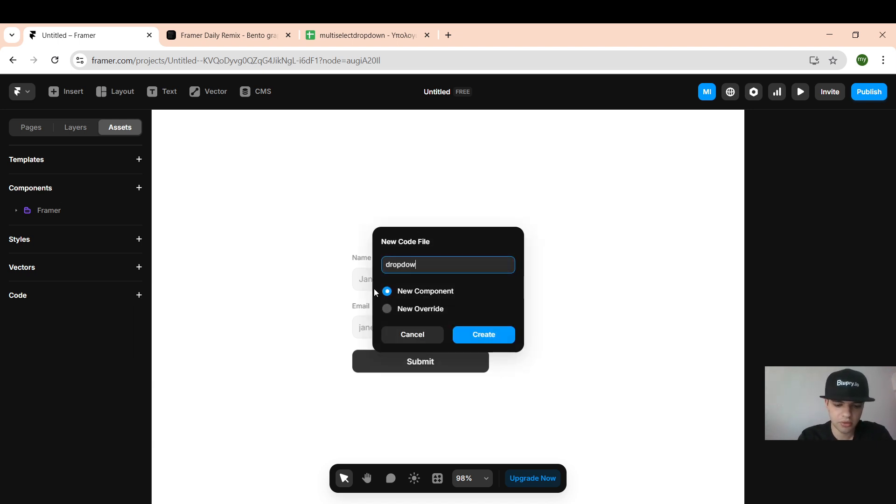
pyautogui.click(469, 331)
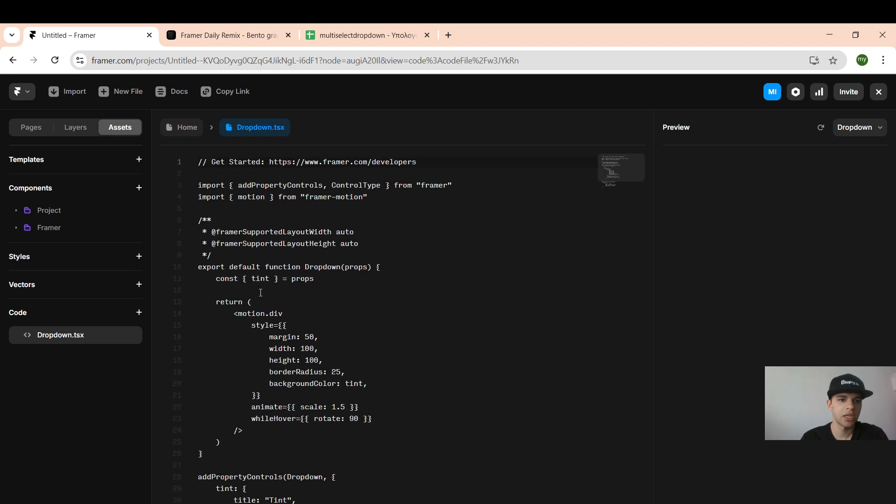
# Step: Replace the template with the multiselect dropdown code and return to the form page
pyautogui.hotkey('ctrl', 'a')
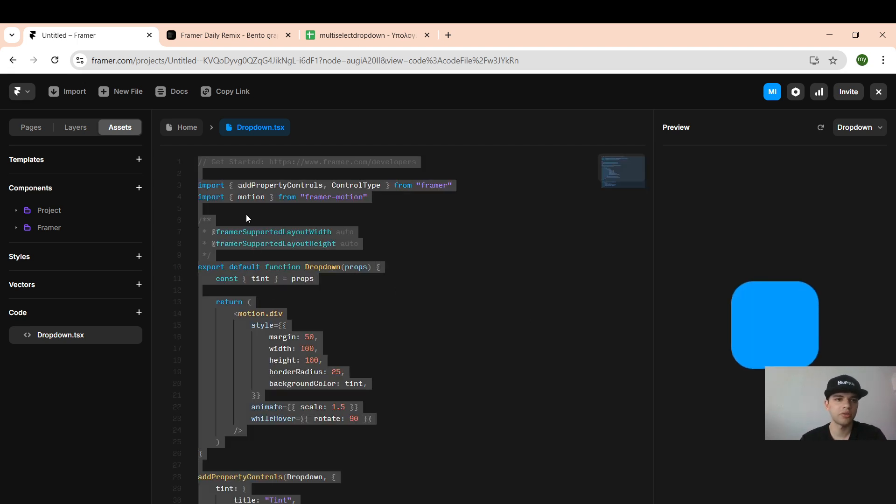
pyautogui.hotkey('ctrl', 'v')
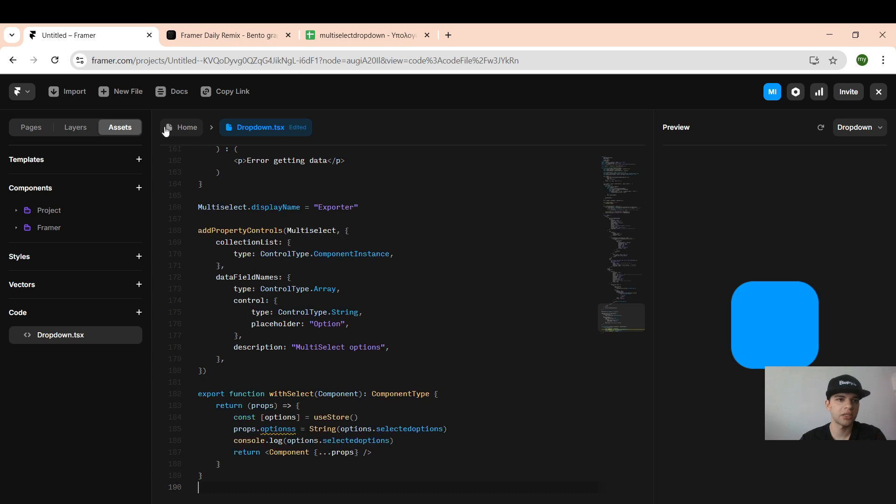
pyautogui.click(174, 128)
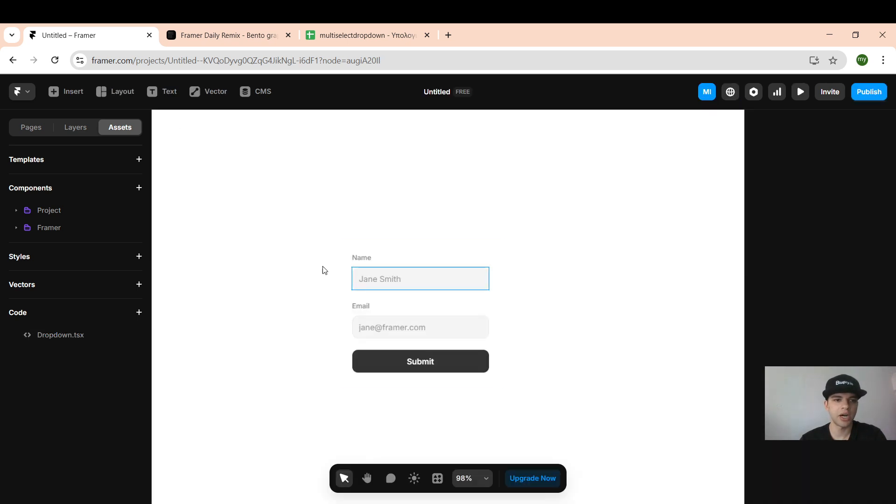
# Step: Place the Dropdown.tsx component in the form directly above the Name field
pyautogui.moveTo(77, 334); pyautogui.dragTo(416, 272)
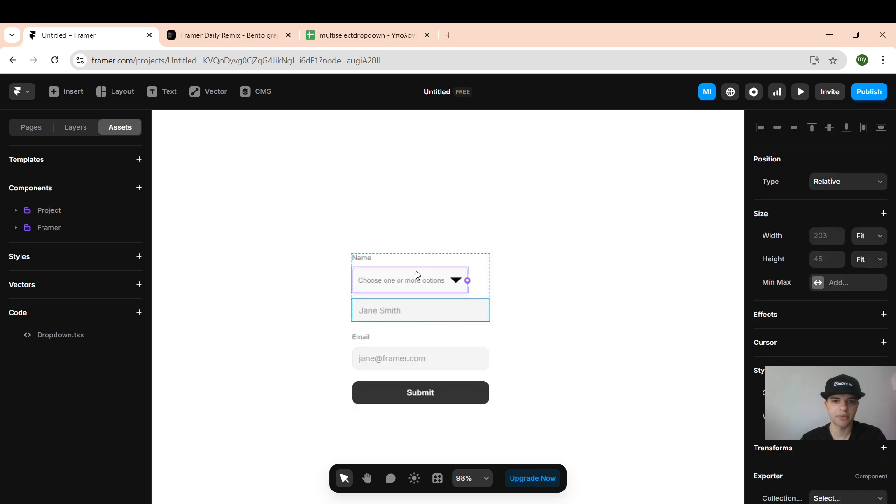
pyautogui.scroll(-3, 872, 296)
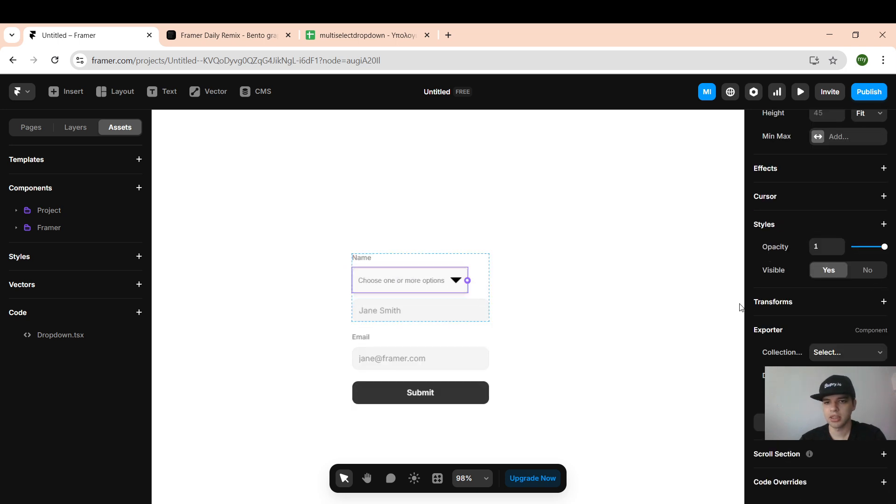
pyautogui.scroll(-5, 480, 248)
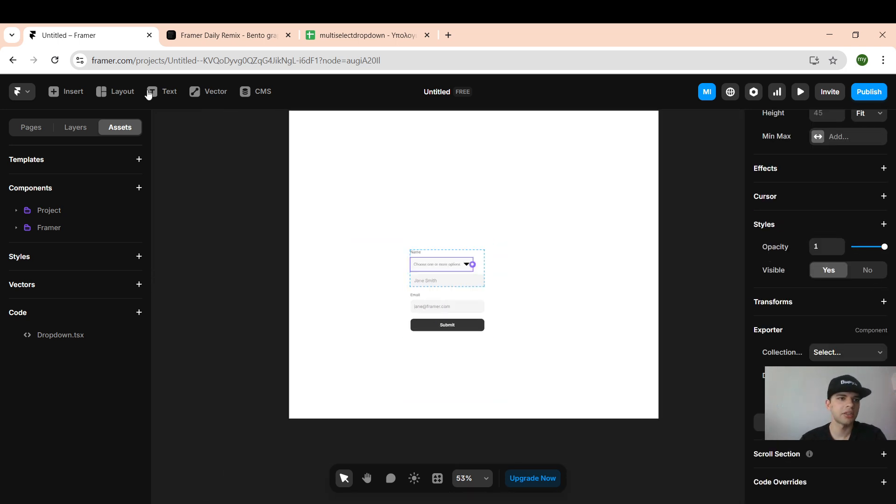
# Step: Add a CMS collection list beside the page and connect the dropdown to it as its options source
pyautogui.click(66, 91)
pyautogui.moveTo(91, 293)
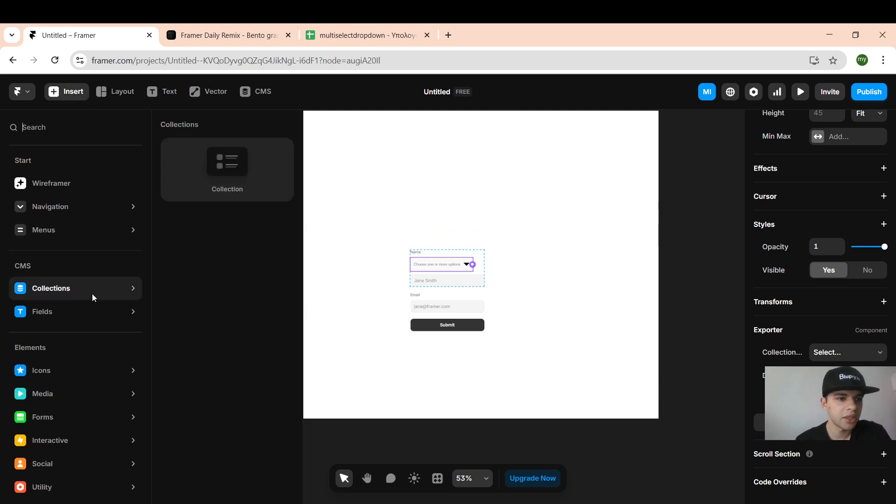
pyautogui.moveTo(221, 189); pyautogui.dragTo(684, 283)
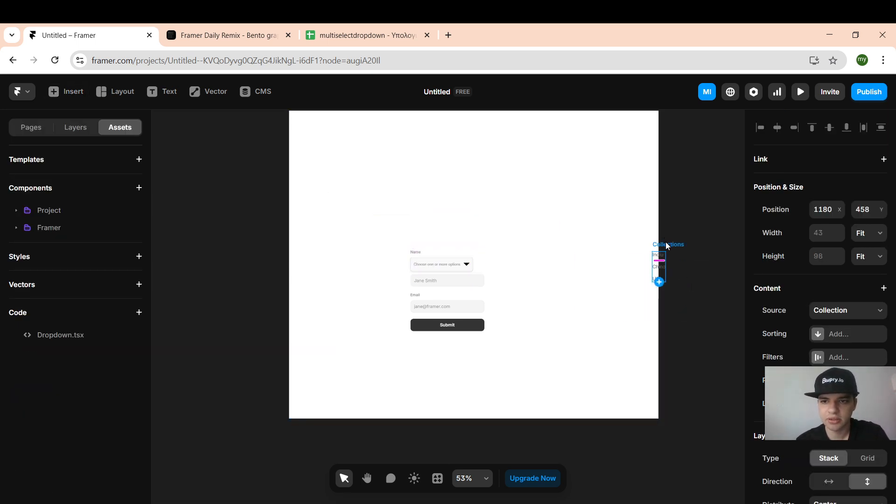
pyautogui.click(456, 265)
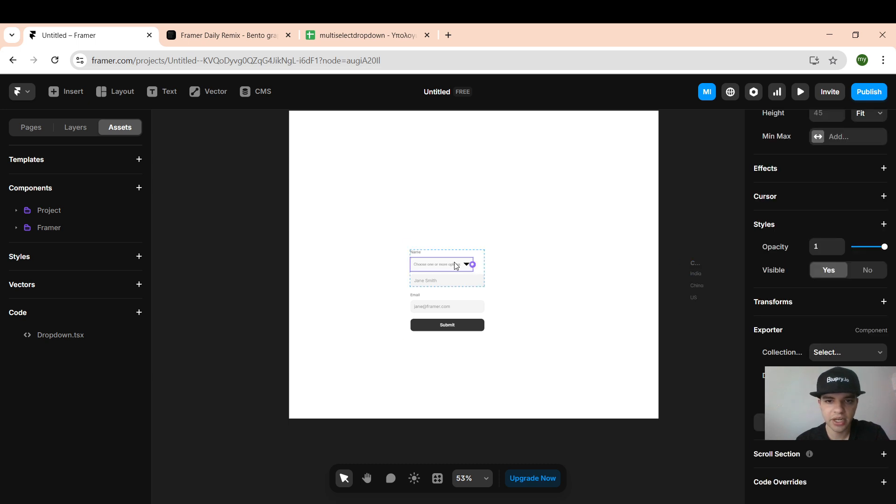
pyautogui.moveTo(473, 265); pyautogui.dragTo(695, 280)
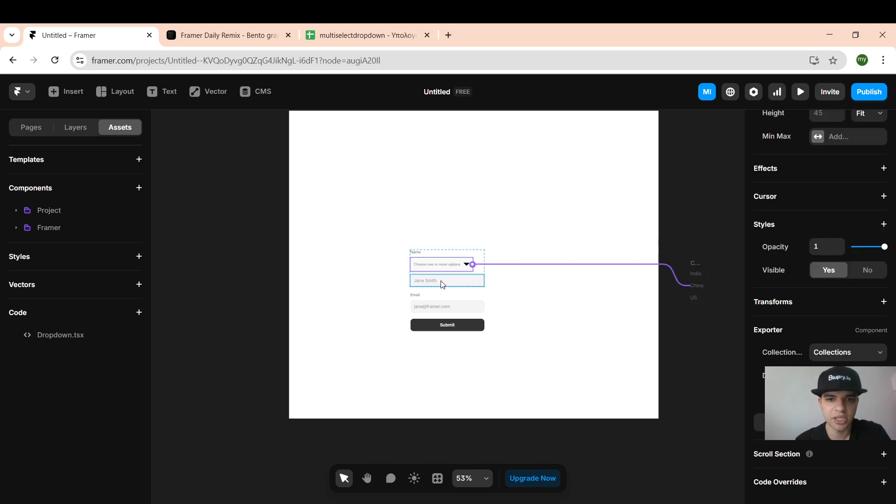
# Step: Convert the whole form into a component titled 'form'
pyautogui.scroll(3, 440, 247)
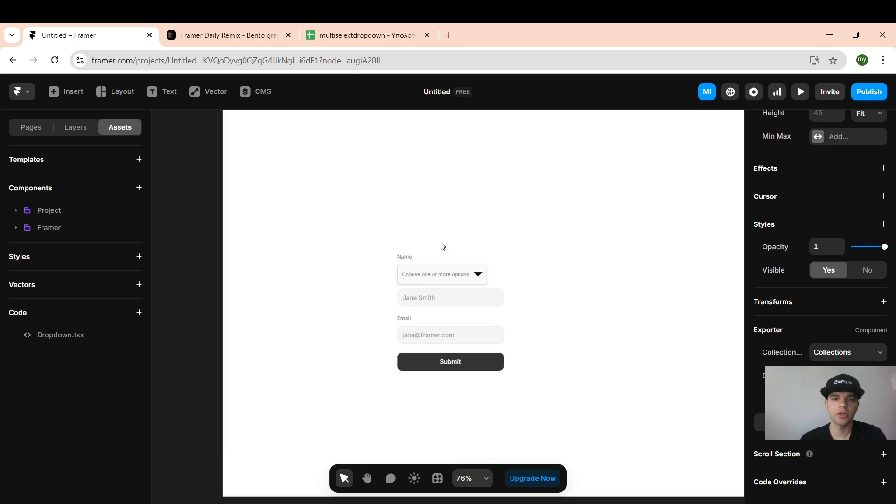
pyautogui.scroll(-4, 441, 250)
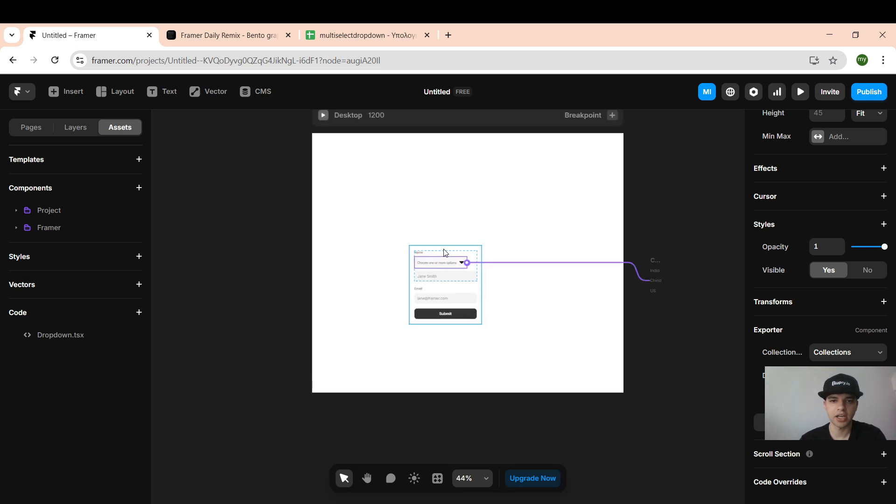
pyautogui.moveTo(445, 253); pyautogui.dragTo(473, 217)
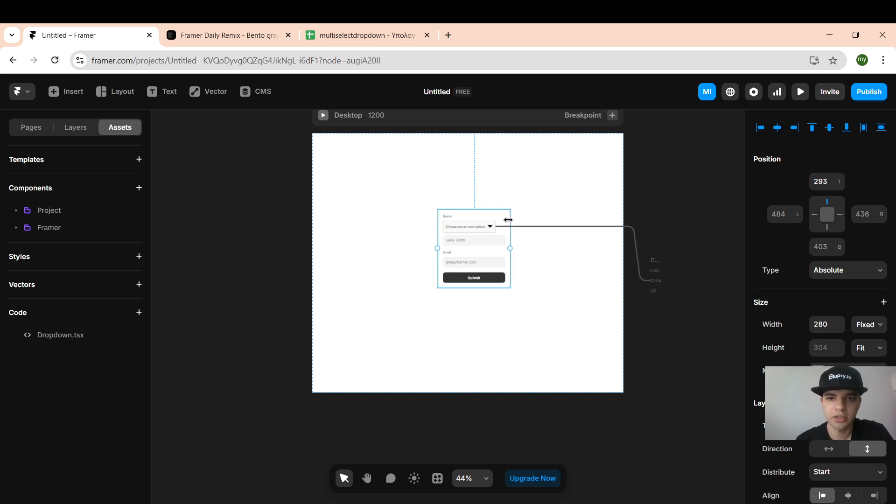
pyautogui.rightClick(508, 216)
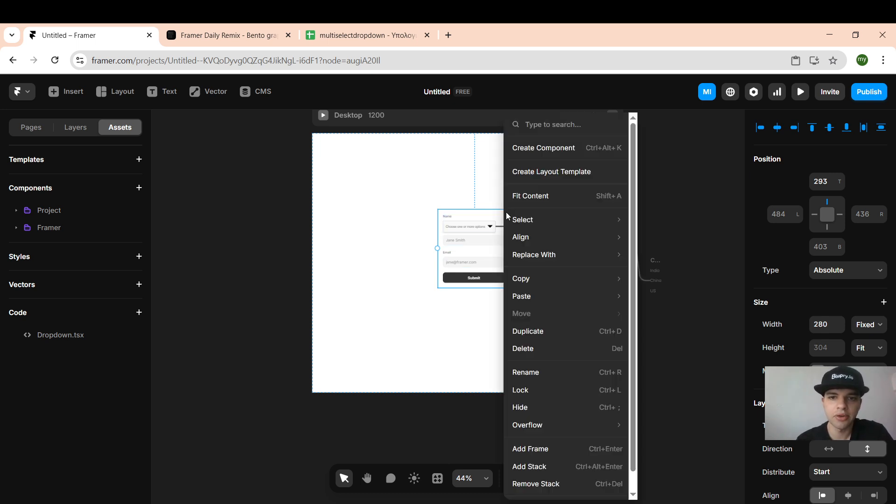
pyautogui.click(534, 159)
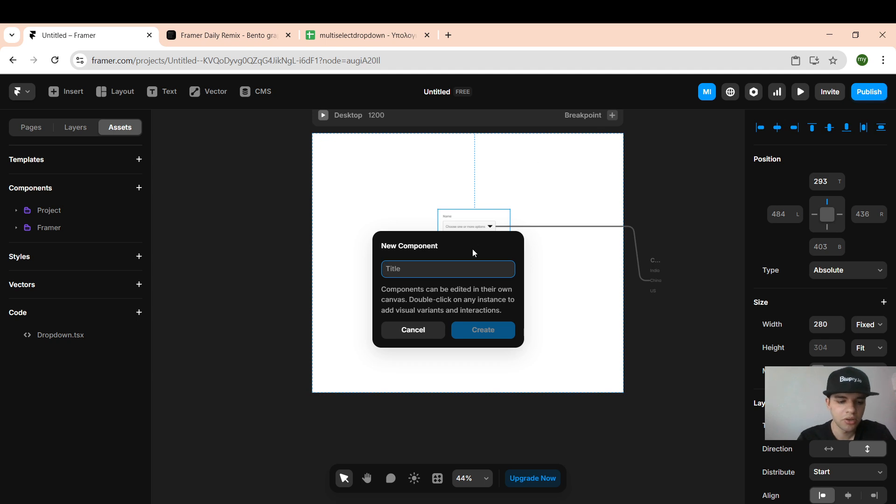
pyautogui.write('form')
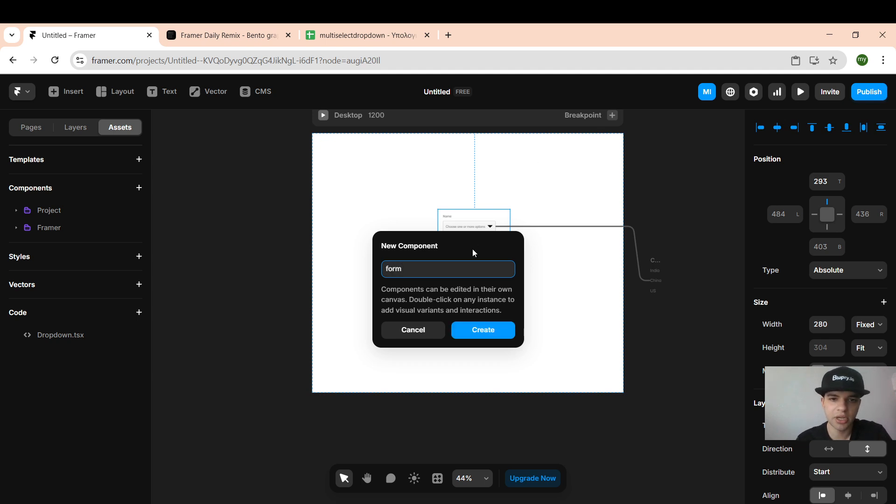
pyautogui.click(470, 332)
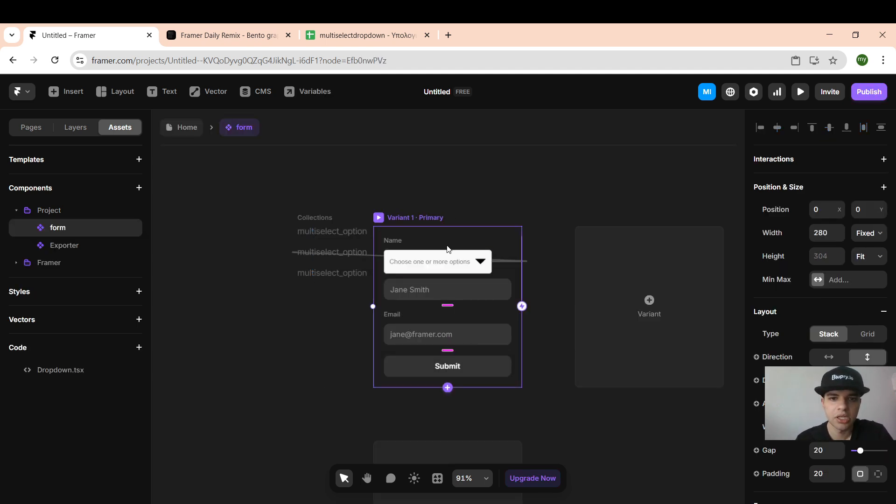
# Step: Give the Name input a Value property bound to a new variable named optionss
pyautogui.click(432, 282)
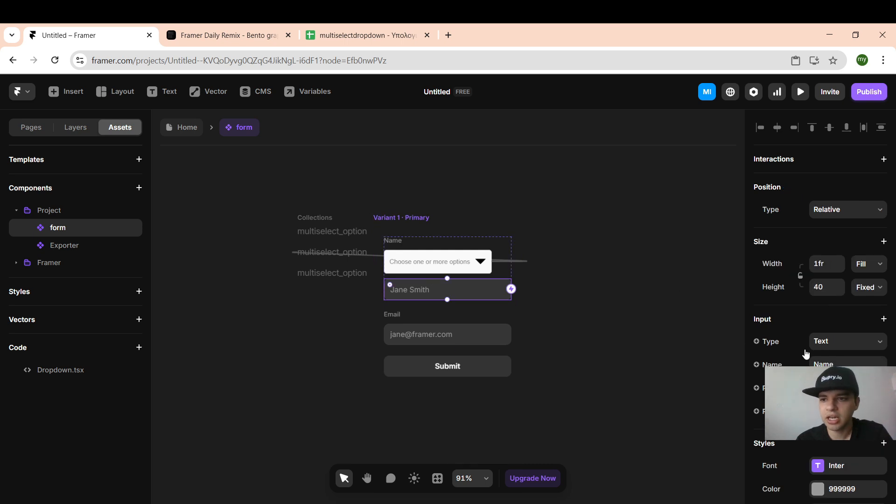
pyautogui.click(883, 319)
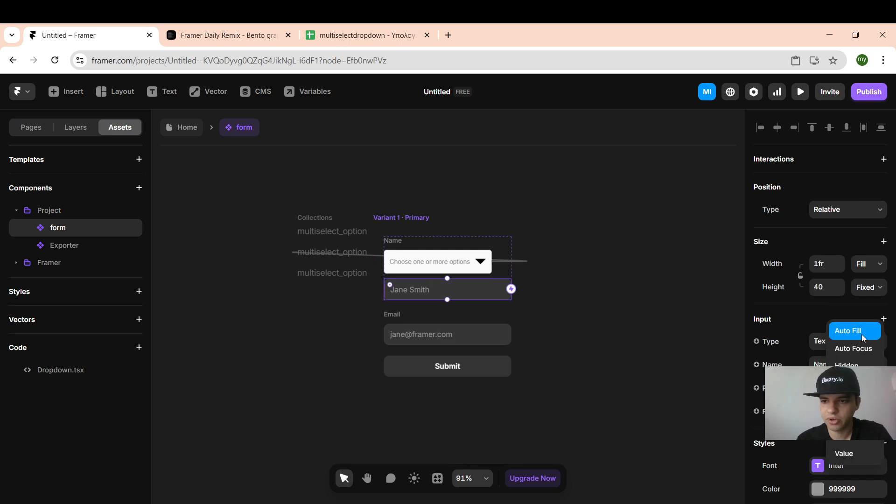
pyautogui.click(847, 453)
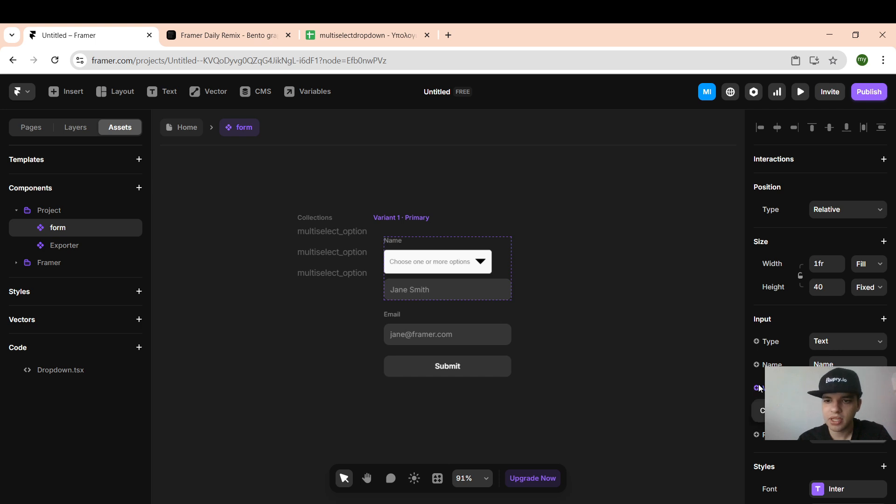
pyautogui.click(777, 411)
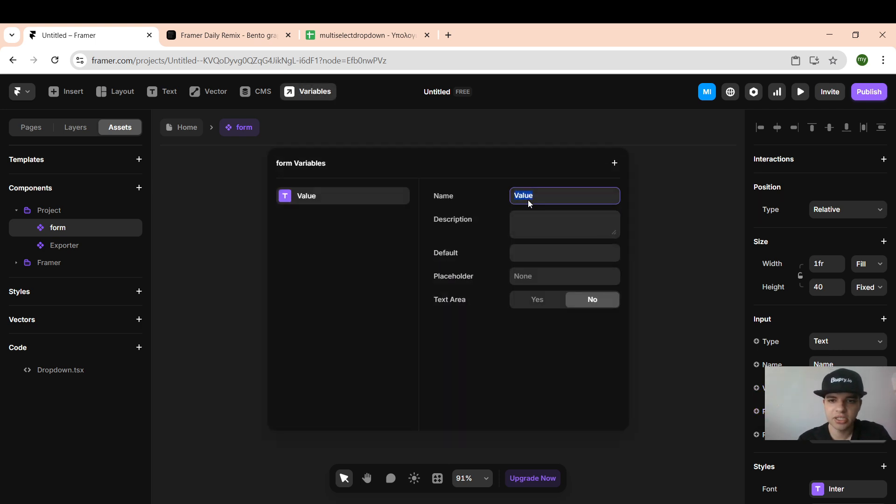
pyautogui.write('optionss')
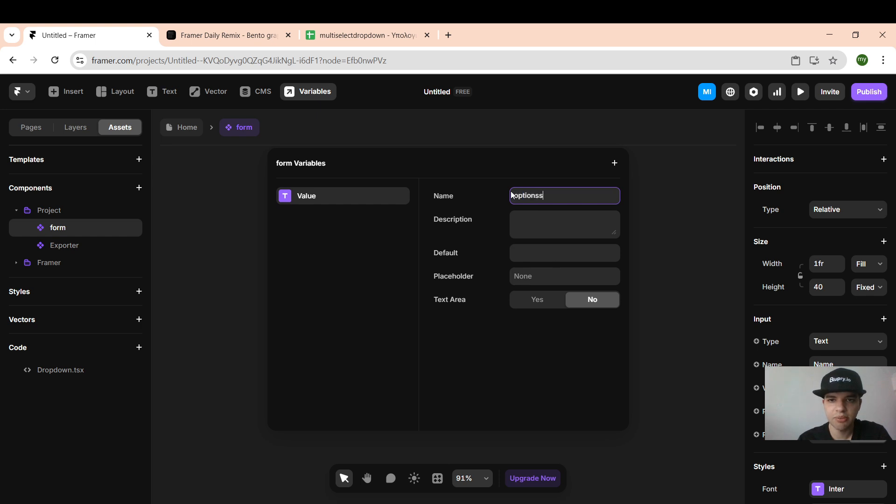
pyautogui.click(658, 300)
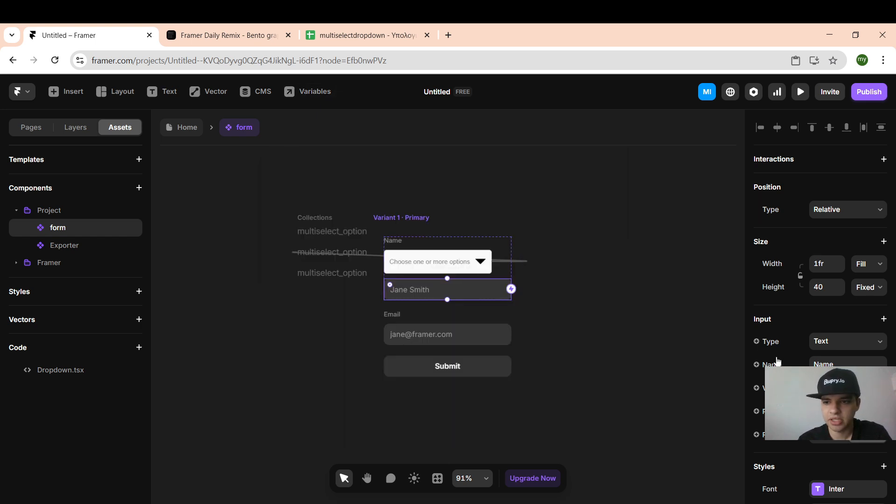
# Step: Apply the Dropdown file's withSelect code override to the Name input
pyautogui.scroll(-6, 789, 327)
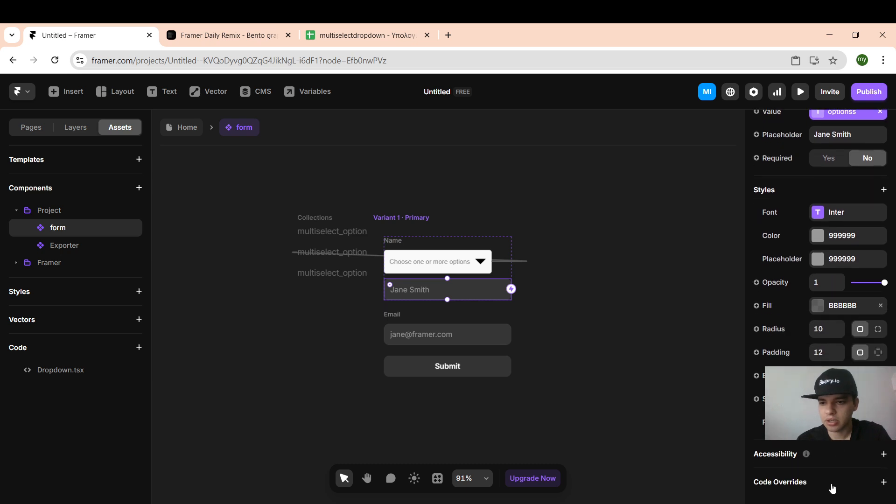
pyautogui.click(833, 488)
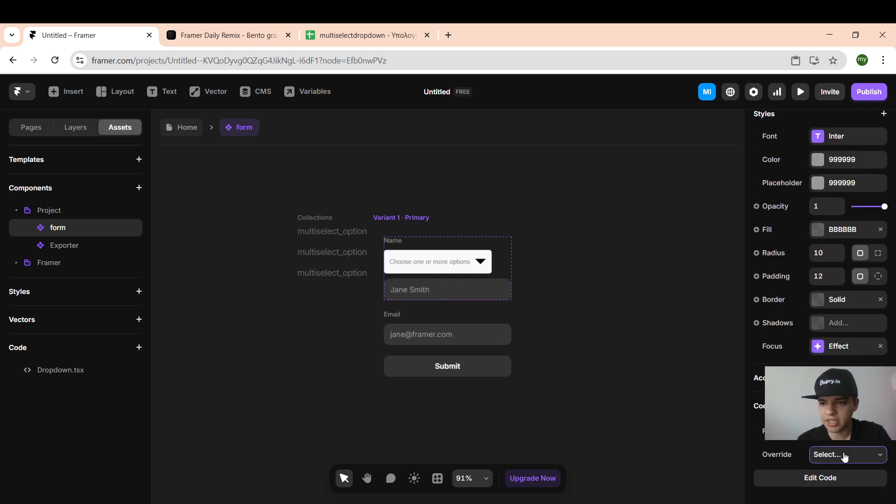
pyautogui.click(845, 455)
pyautogui.click(842, 490)
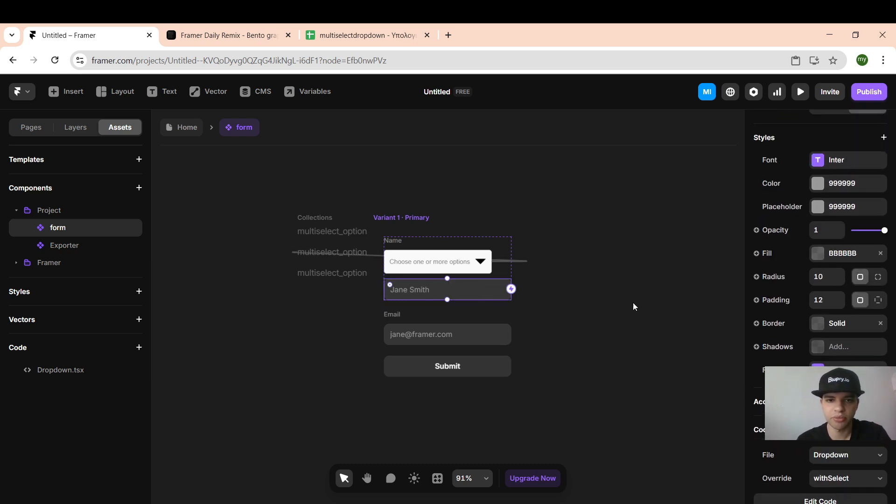
# Step: Apply the same withSelect code override to the dropdown component
pyautogui.click(455, 261)
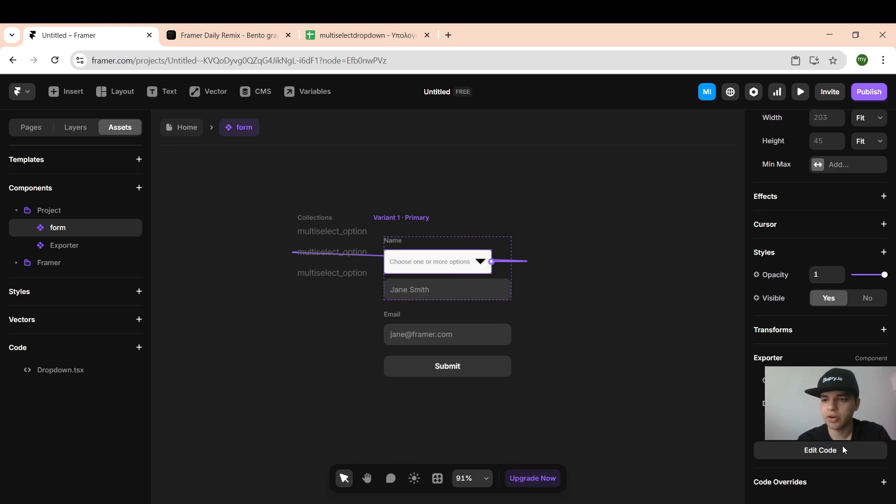
pyautogui.click(819, 487)
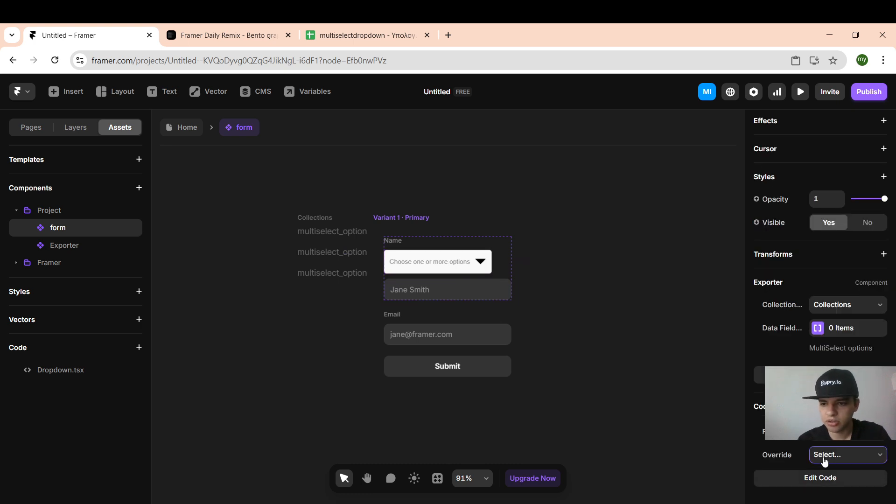
pyautogui.click(824, 460)
pyautogui.click(822, 483)
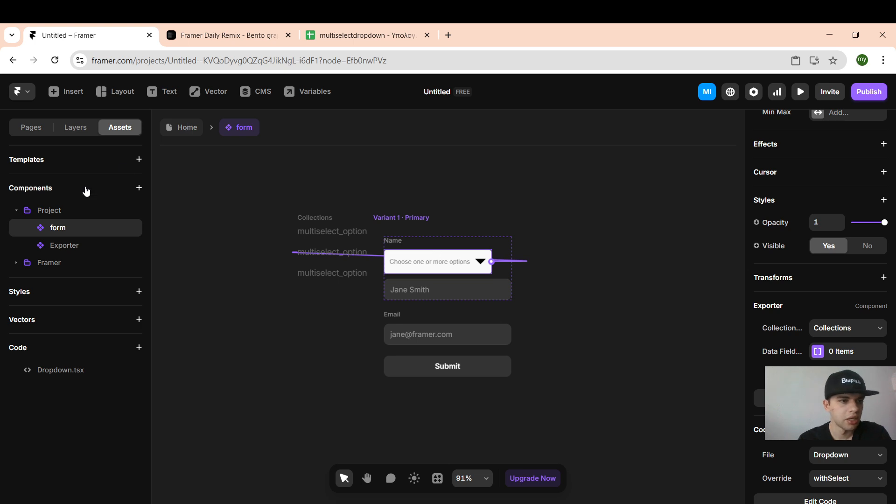
pyautogui.click(61, 210)
pyautogui.click(61, 210)
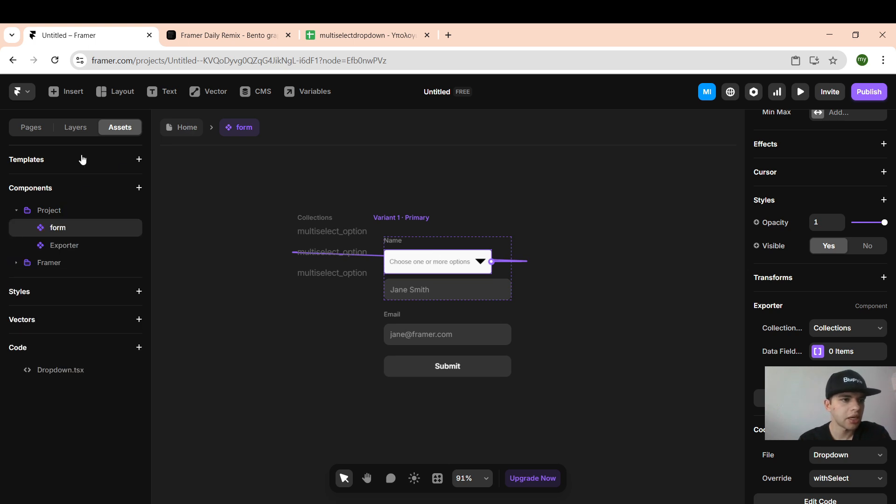
# Step: Set Google Sheets as the form's submission destination and connect a Google account
pyautogui.click(396, 217)
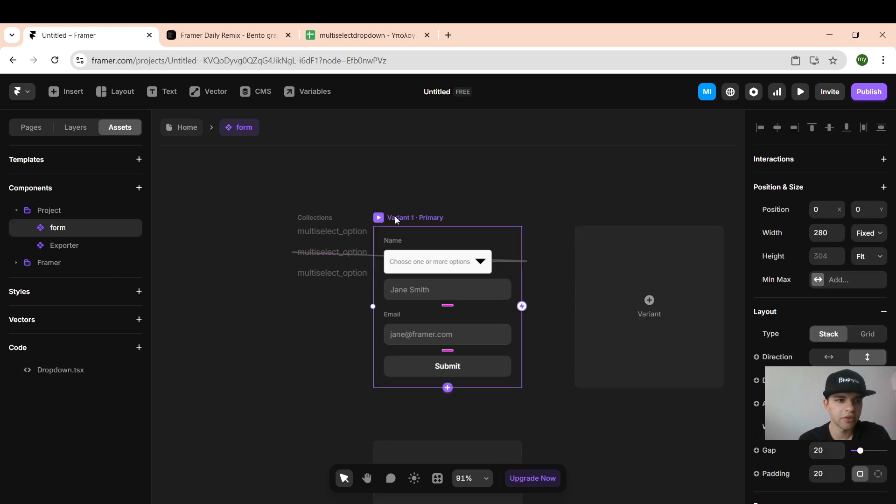
pyautogui.scroll(-6, 835, 327)
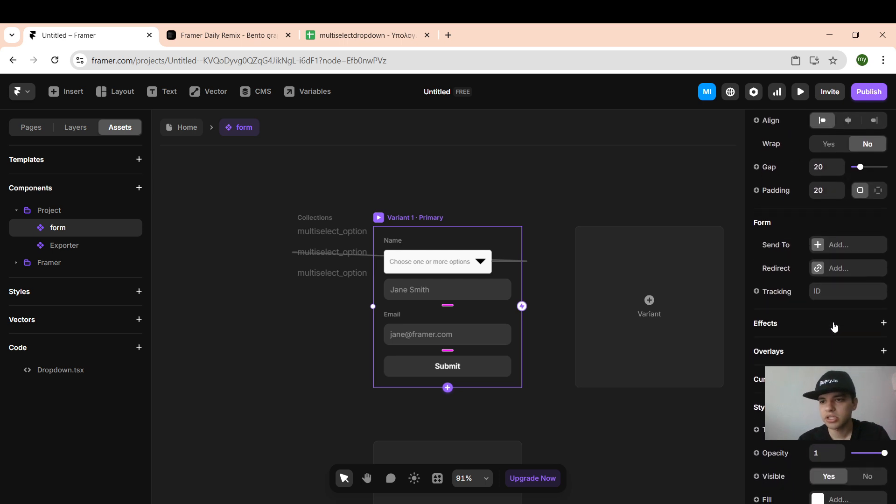
pyautogui.scroll(4, 836, 327)
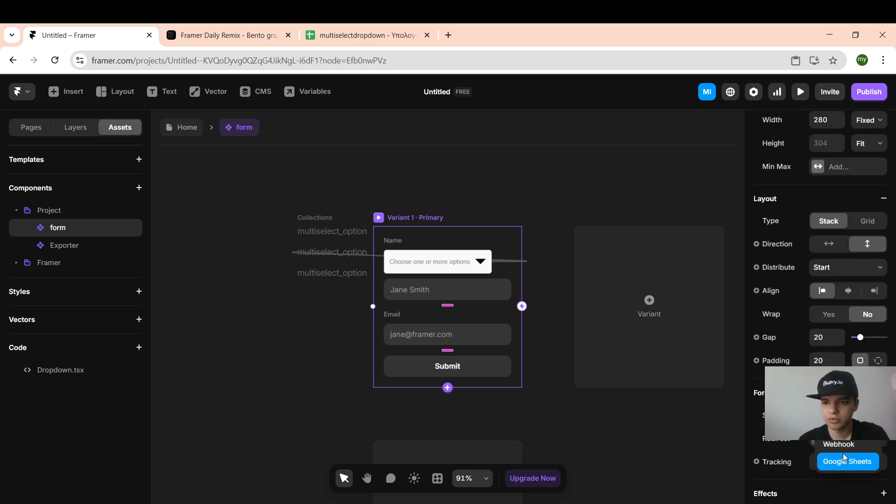
pyautogui.click(842, 459)
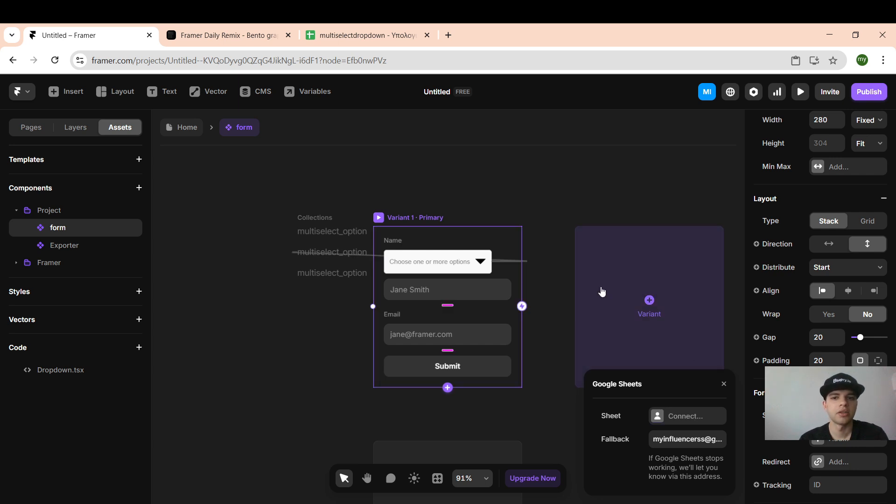
pyautogui.click(682, 417)
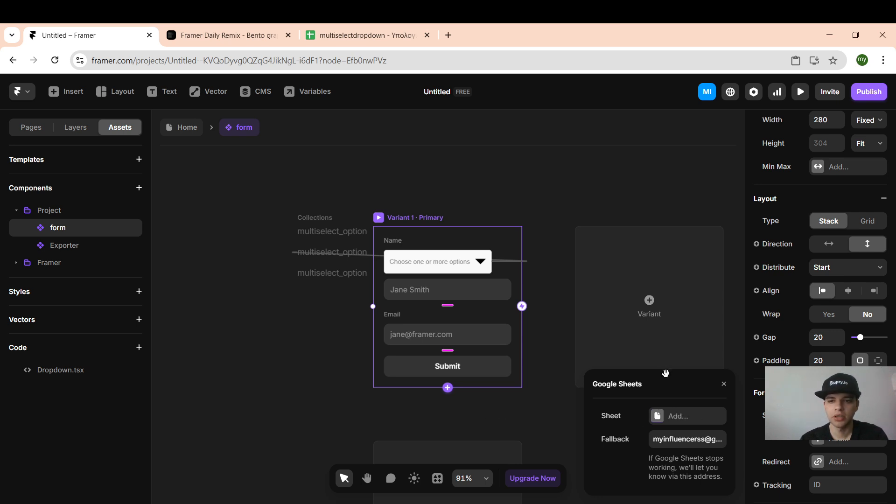
# Step: Create a new sheet named tftguh for the submissions and return to the Home page
pyautogui.click(677, 416)
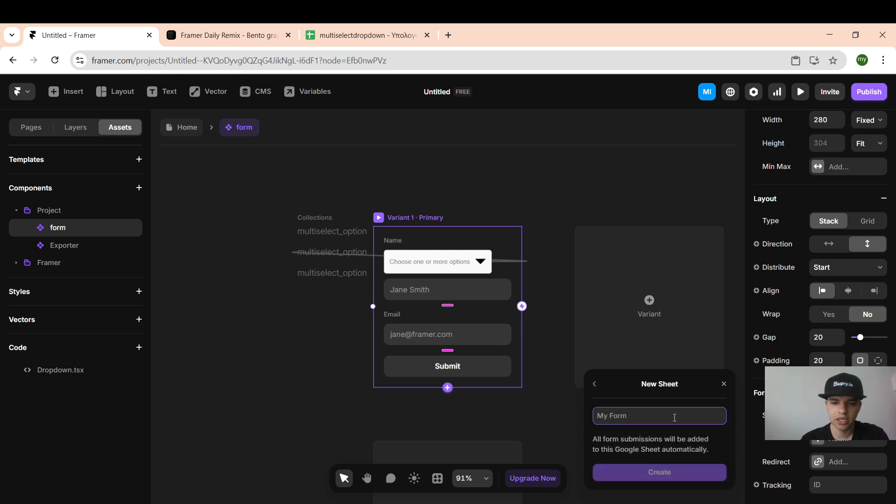
pyautogui.write('S')
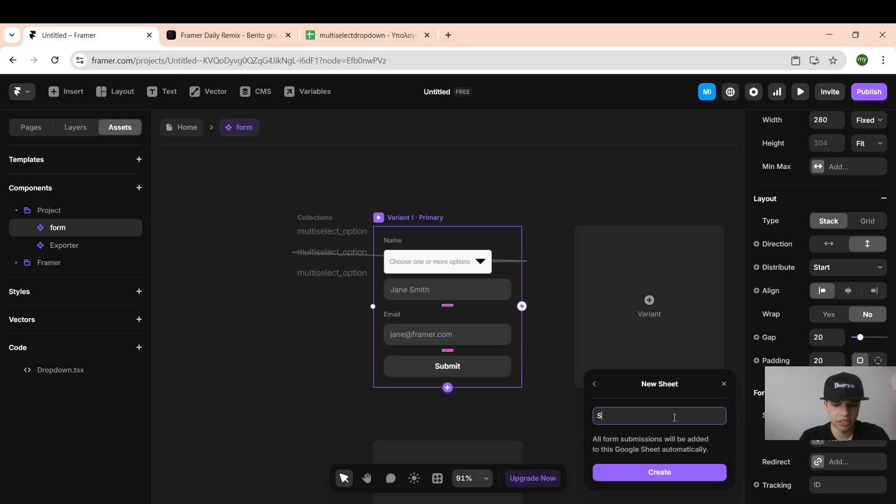
pyautogui.press('BackSpace')
pyautogui.write('tftguh')
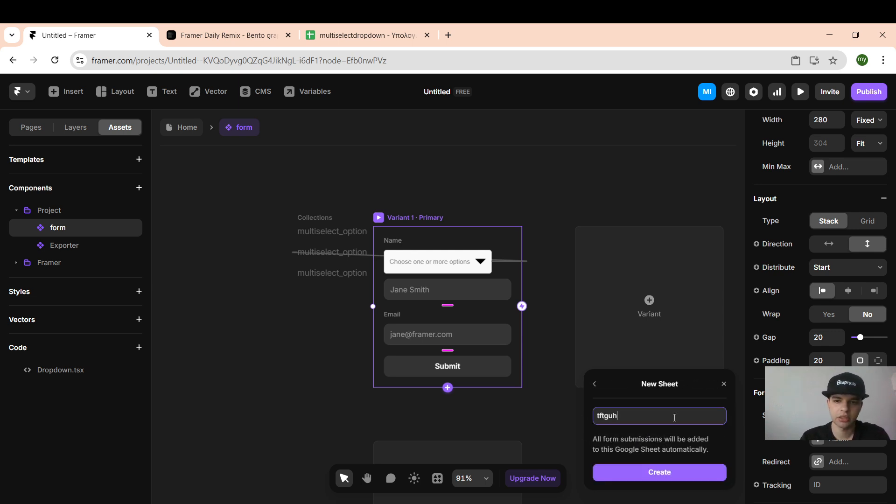
pyautogui.click(624, 478)
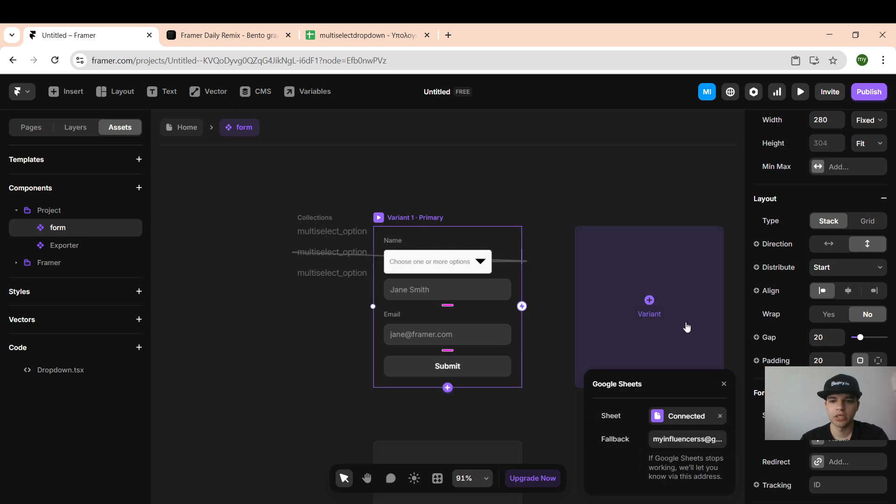
pyautogui.click(545, 389)
pyautogui.click(180, 133)
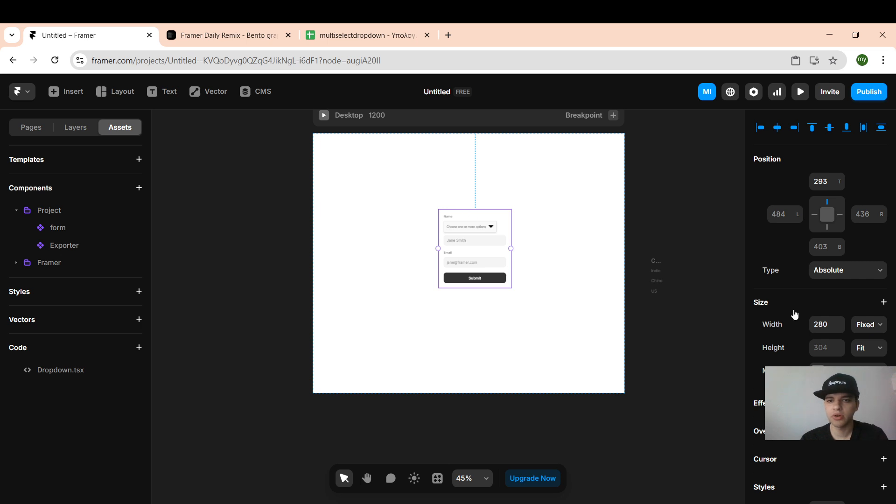
# Step: Apply the withSelect code override to the form instance on the Home page
pyautogui.scroll(-5, 796, 315)
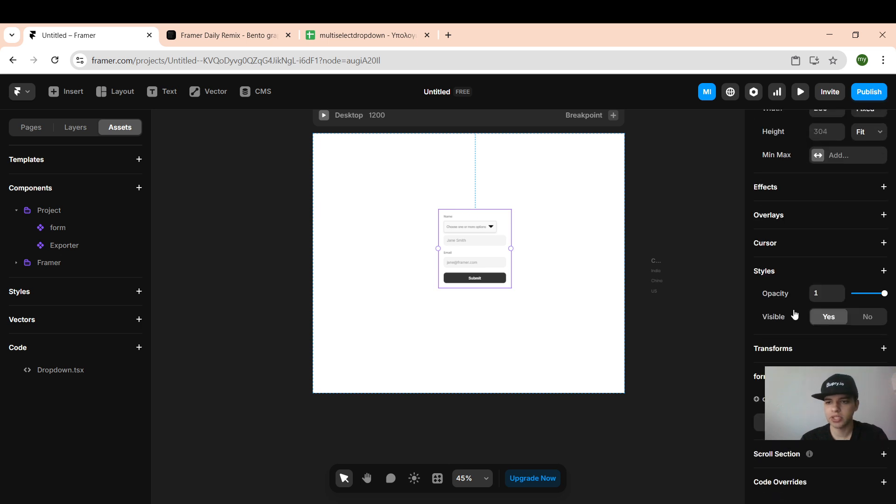
pyautogui.click(804, 482)
pyautogui.click(824, 468)
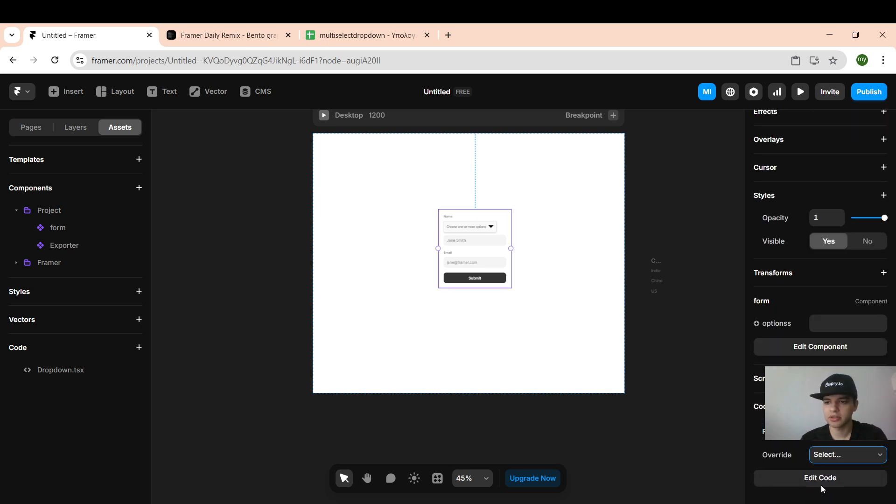
pyautogui.click(821, 486)
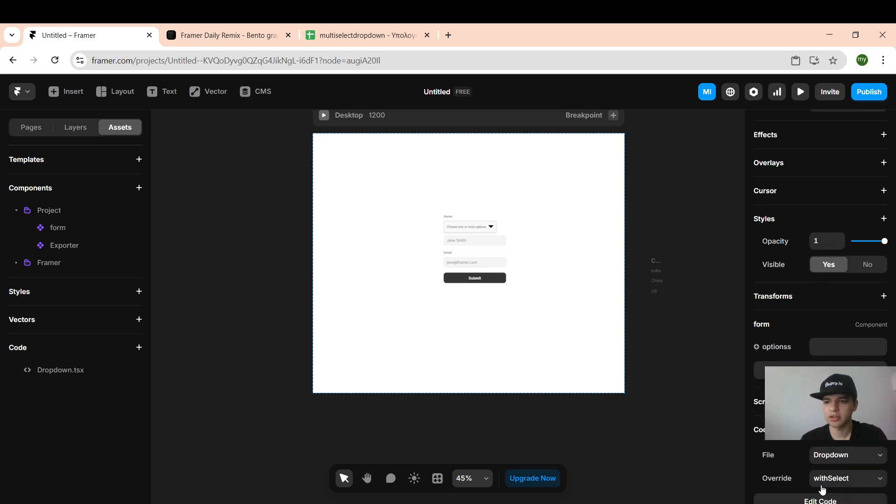
# Step: Publish the site and open the live framer.app version of the form
pyautogui.click(869, 93)
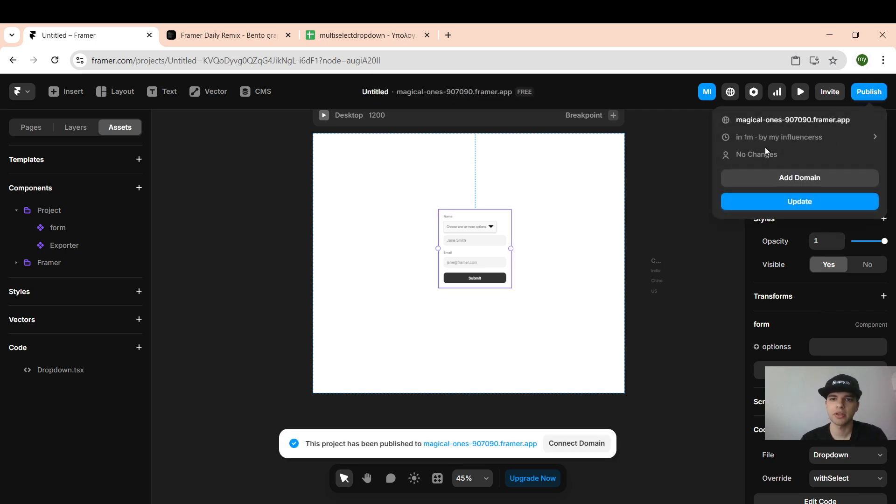
pyautogui.click(774, 120)
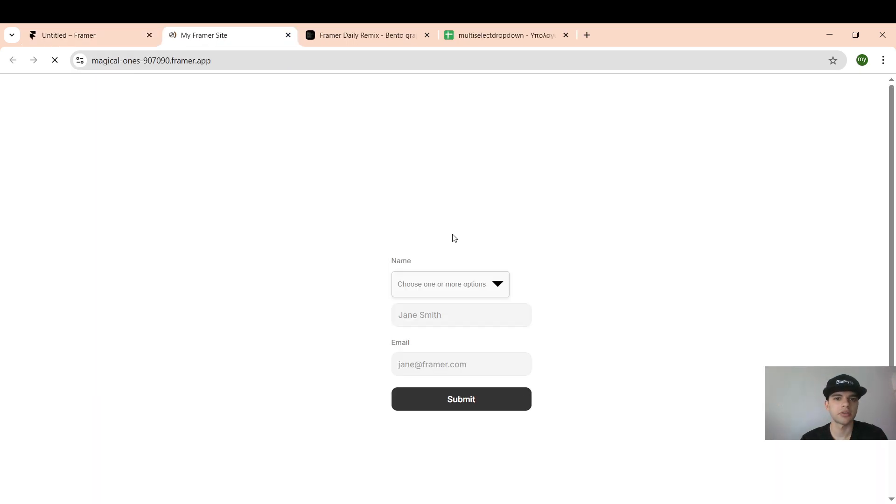
pyautogui.click(430, 287)
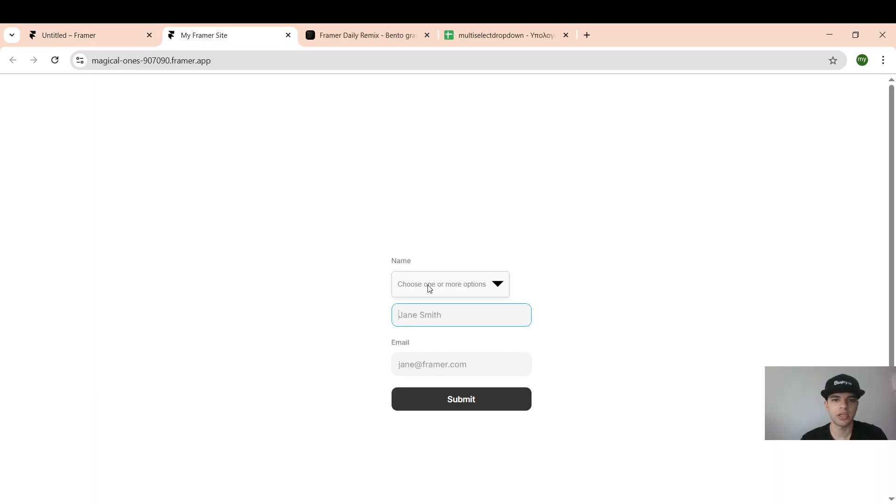
# Step: Select China and US in the live form's dropdown so the field reads China,US
pyautogui.click(497, 289)
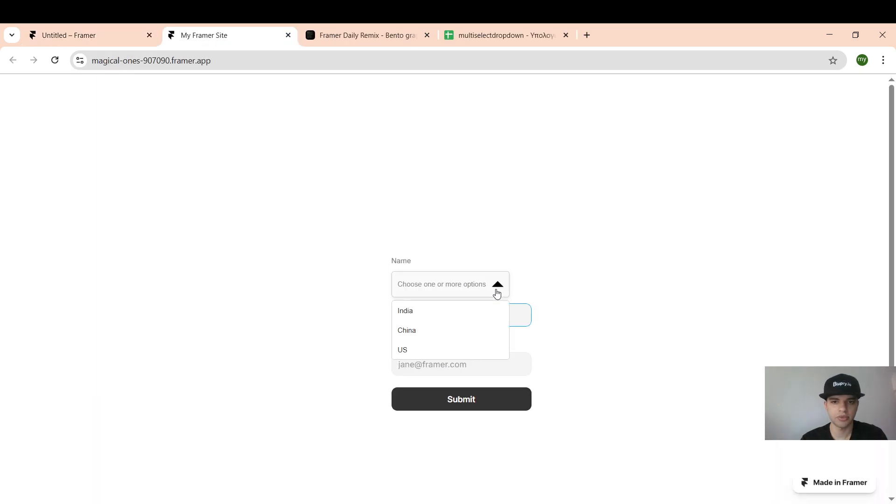
pyautogui.click(429, 334)
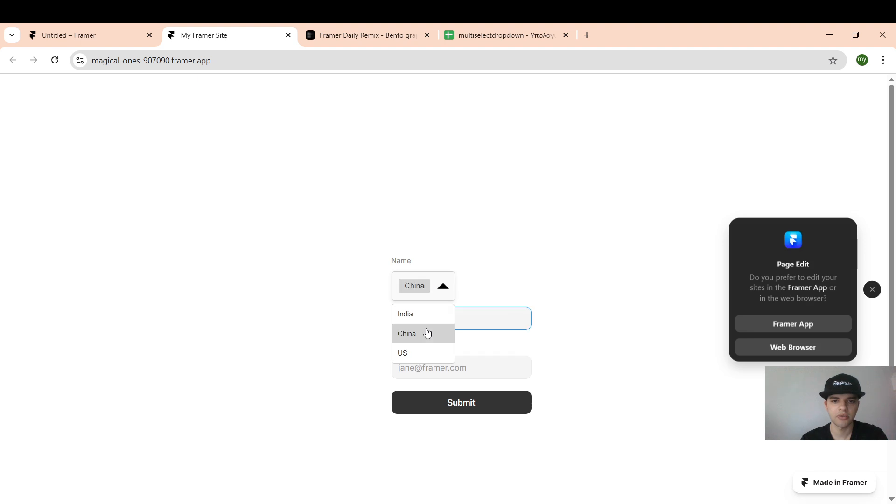
pyautogui.click(445, 292)
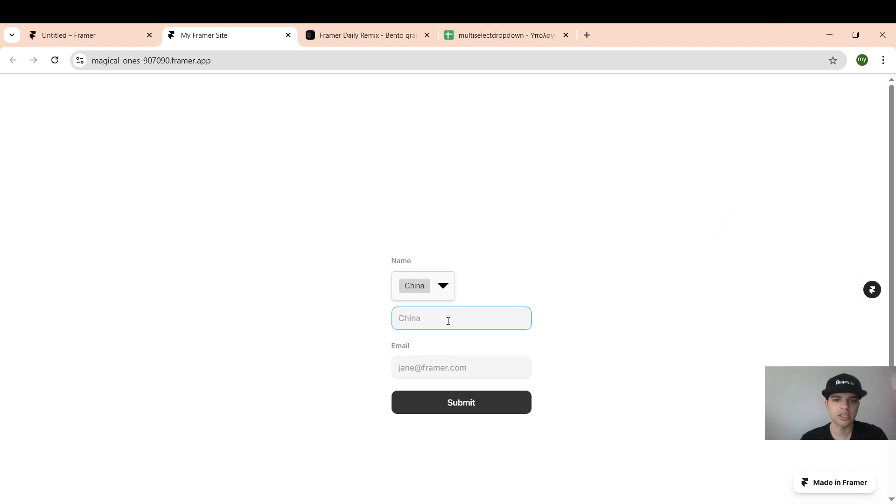
pyautogui.click(444, 286)
pyautogui.click(428, 353)
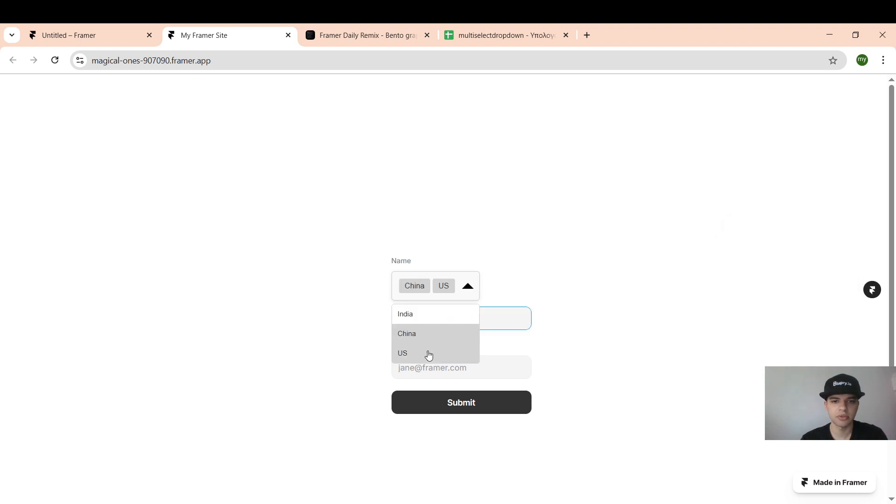
pyautogui.click(468, 288)
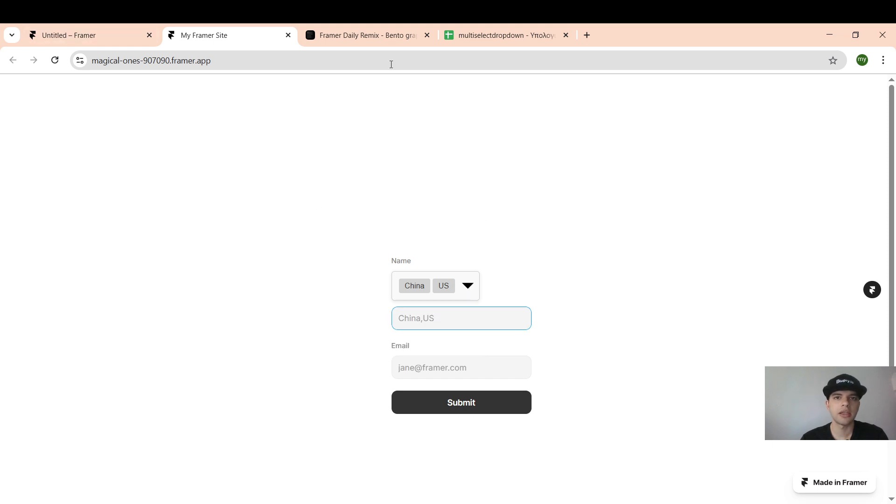
pyautogui.click(462, 35)
pyautogui.moveTo(462, 36); pyautogui.dragTo(366, 36)
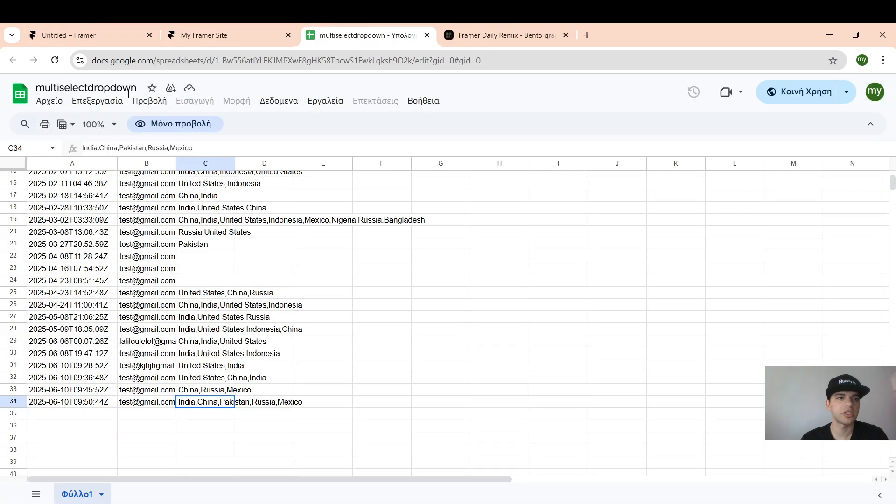
# Step: Open the still-empty tftguh spreadsheet from the Sheets home list, then return to the live form
pyautogui.click(20, 95)
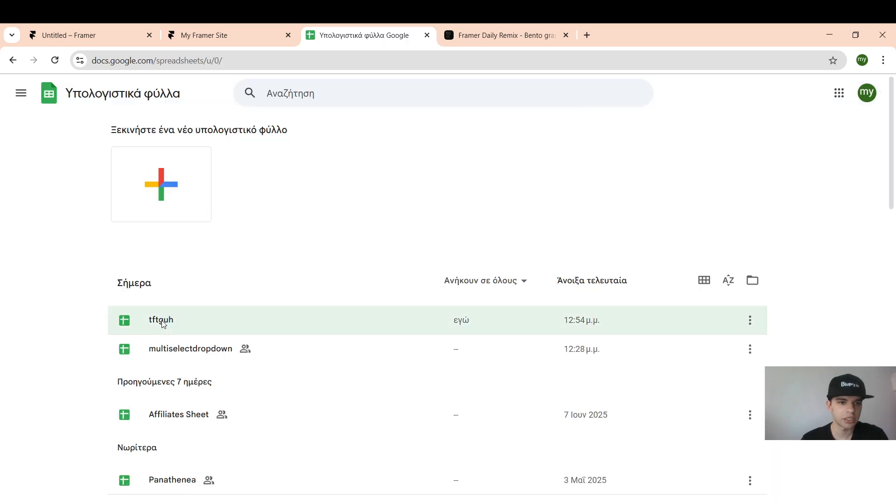
pyautogui.click(161, 322)
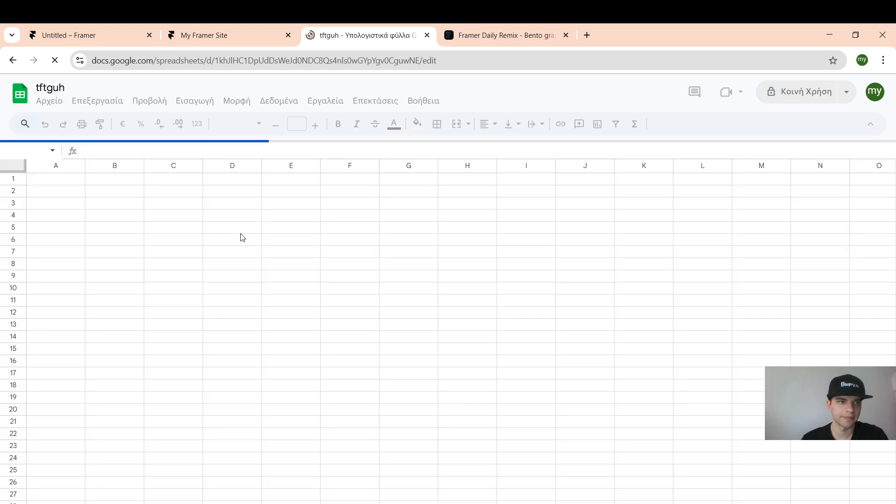
pyautogui.click(183, 36)
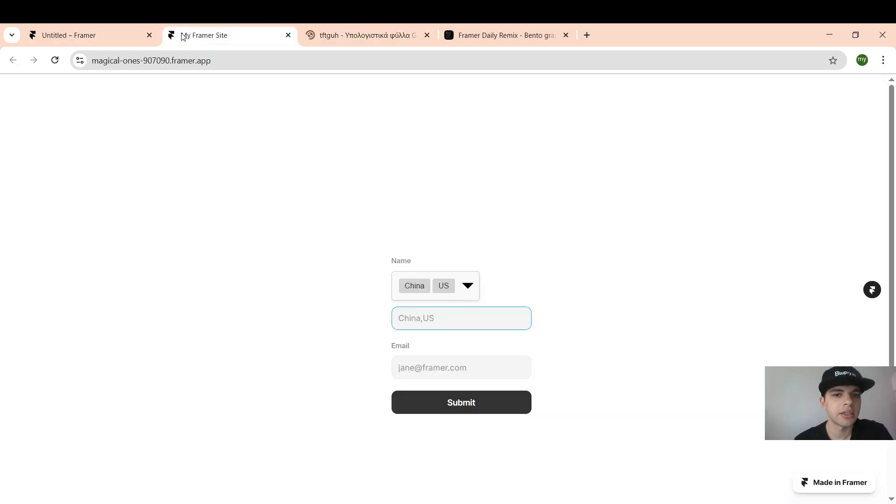
# Step: Enter an email address in the live form and submit it with China,US selected
pyautogui.click(422, 371)
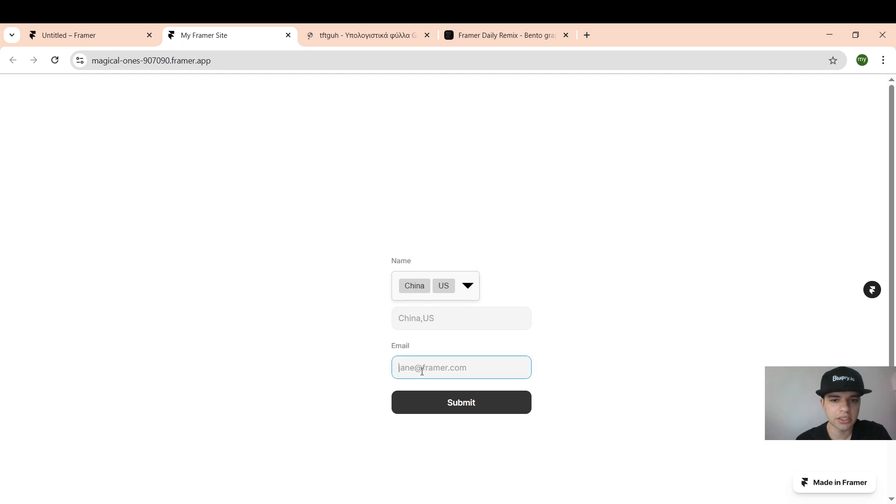
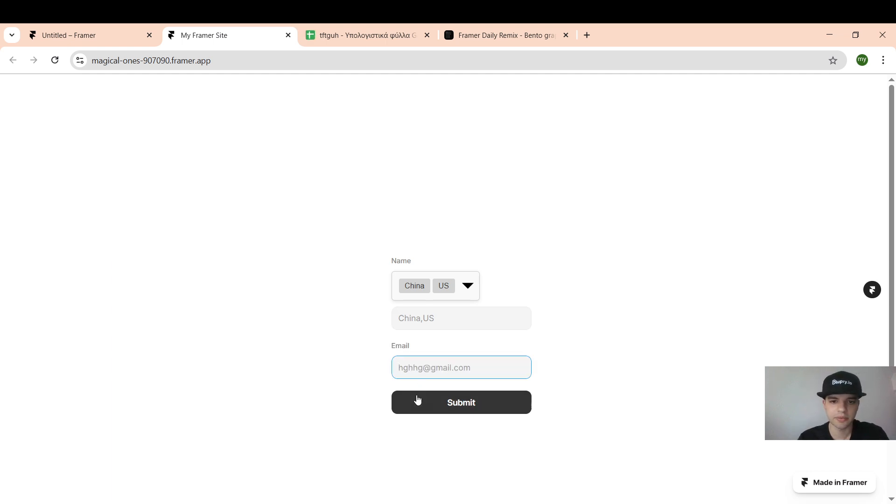
pyautogui.click(418, 400)
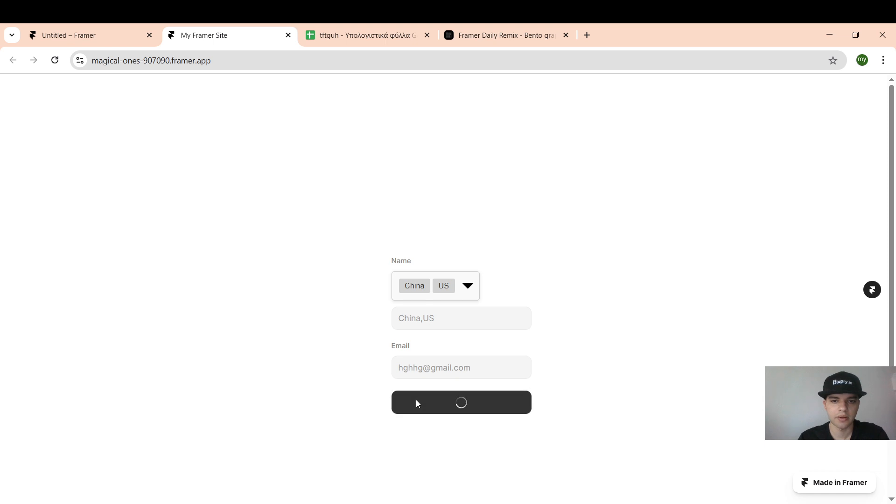
# Step: Check that the tftguh sheet's new row holds Name China,US and the submitted email
pyautogui.click(347, 29)
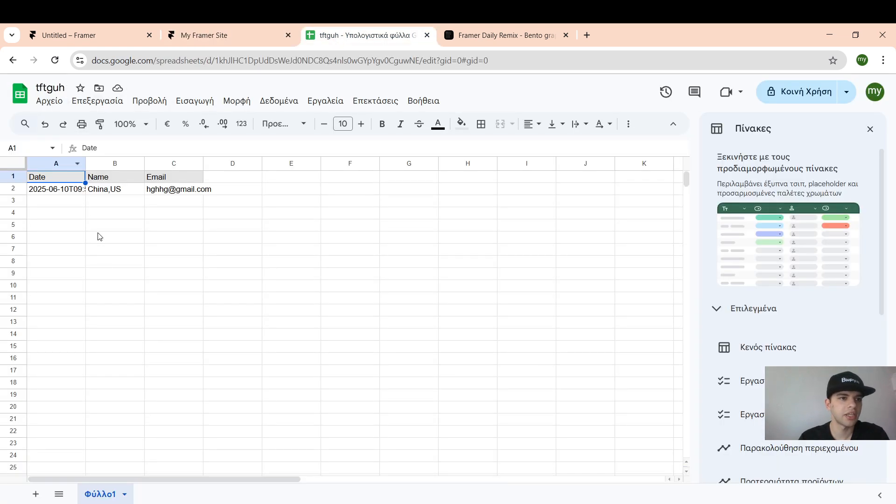
pyautogui.click(171, 189)
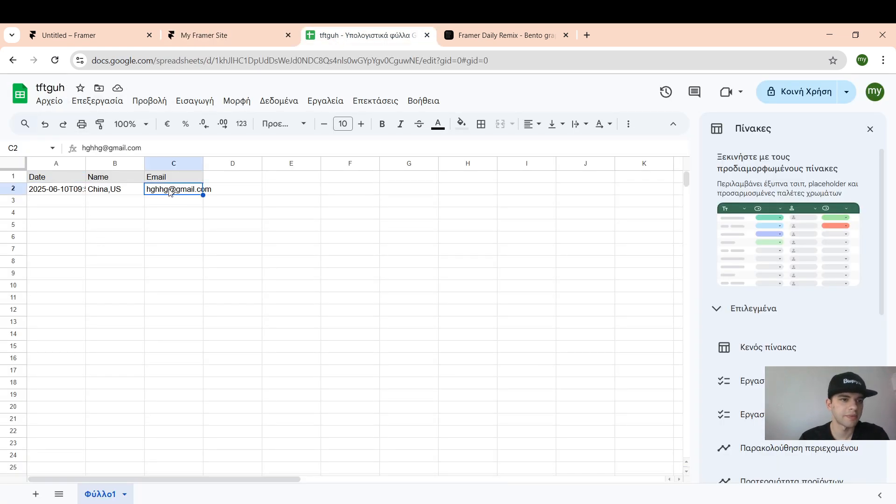
pyautogui.click(112, 190)
pyautogui.click(113, 180)
# Step: In the form component, set the hidden options field's height to 1px
pyautogui.click(110, 33)
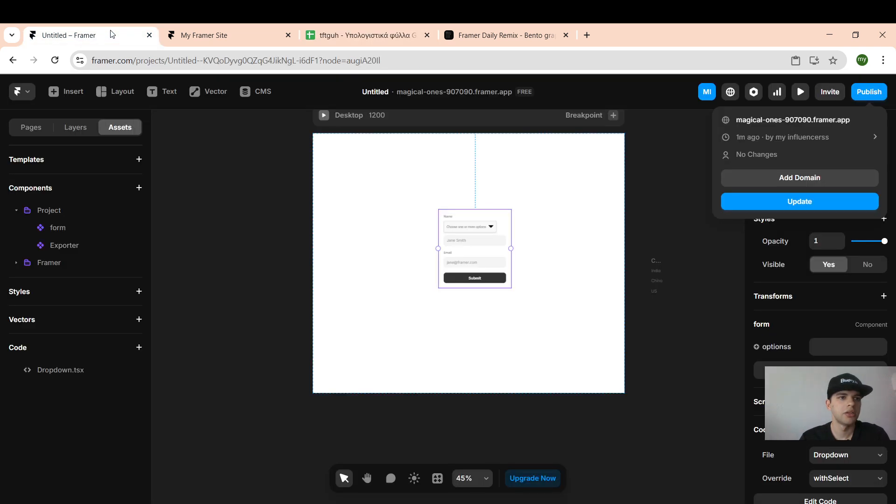
pyautogui.doubleClick(486, 236)
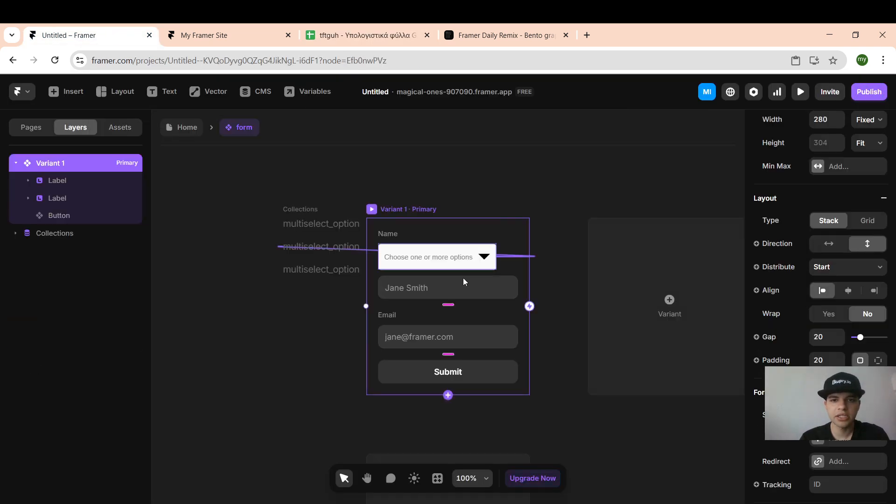
pyautogui.click(450, 289)
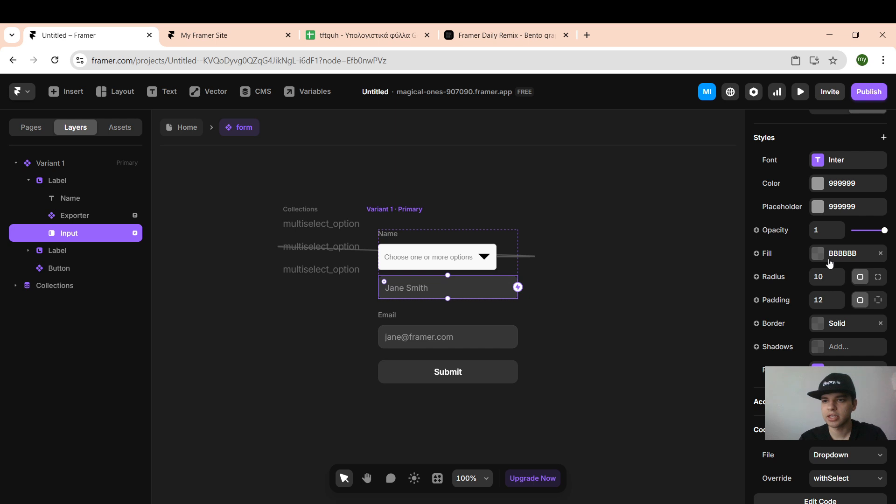
pyautogui.scroll(2, 830, 264)
pyautogui.scroll(5, 830, 265)
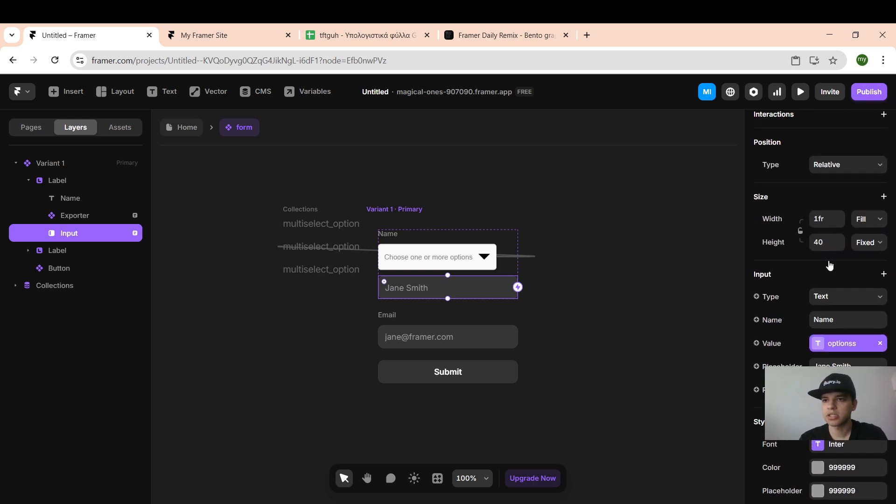
pyautogui.click(813, 283)
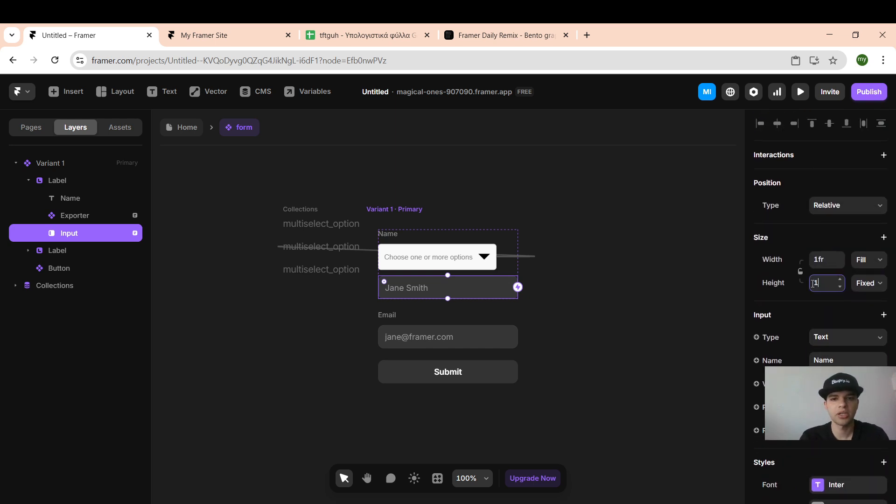
pyautogui.click(678, 328)
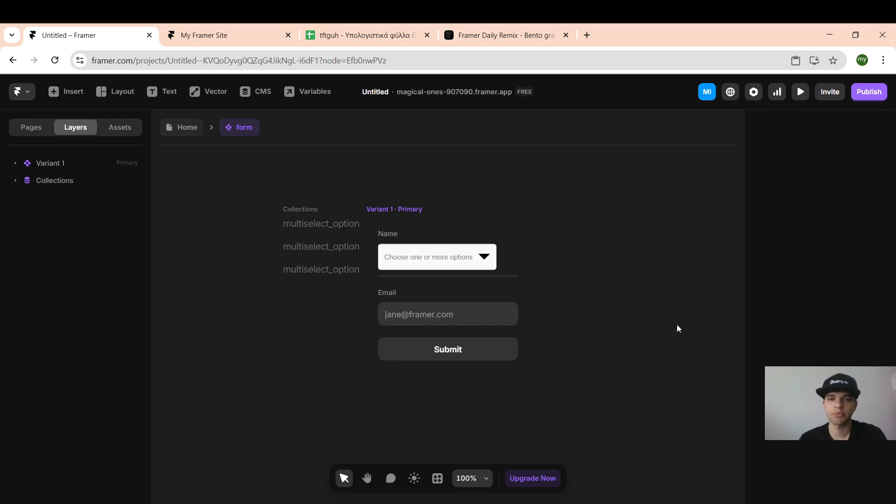
# Step: Make the hidden field's text colour fully transparent with 0% opacity
pyautogui.click(502, 275)
pyautogui.scroll(-8, 813, 348)
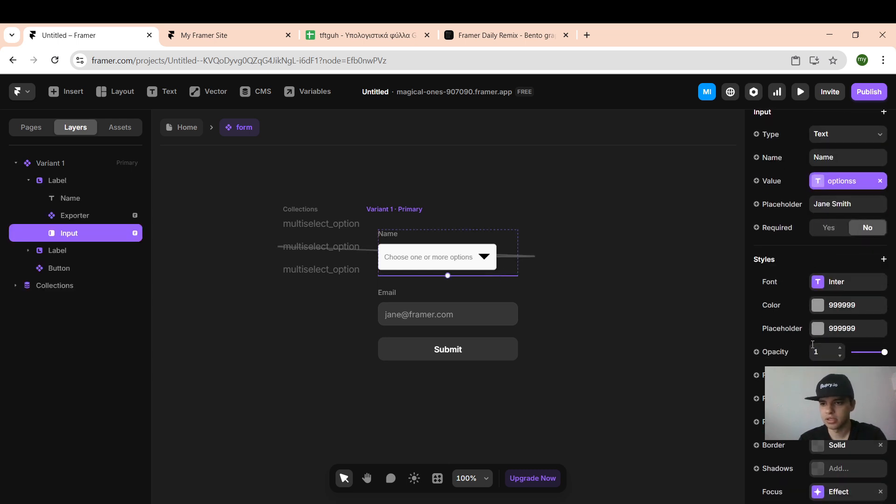
pyautogui.scroll(3, 818, 329)
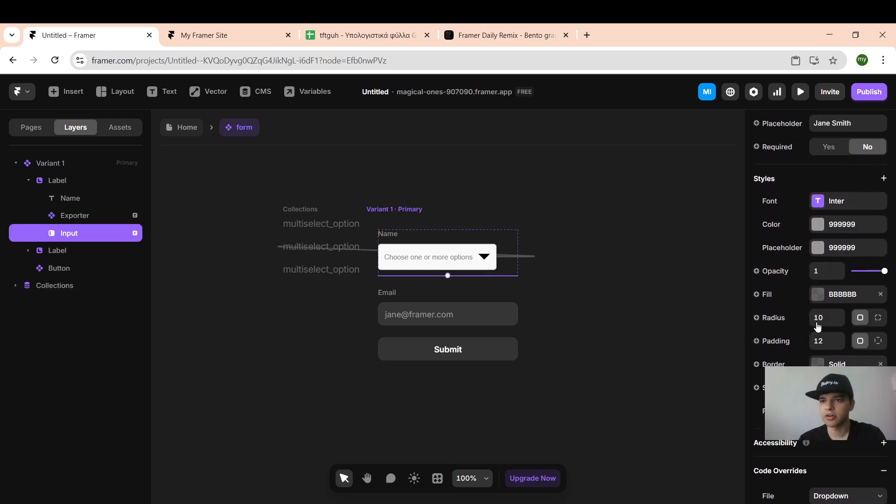
pyautogui.click(823, 232)
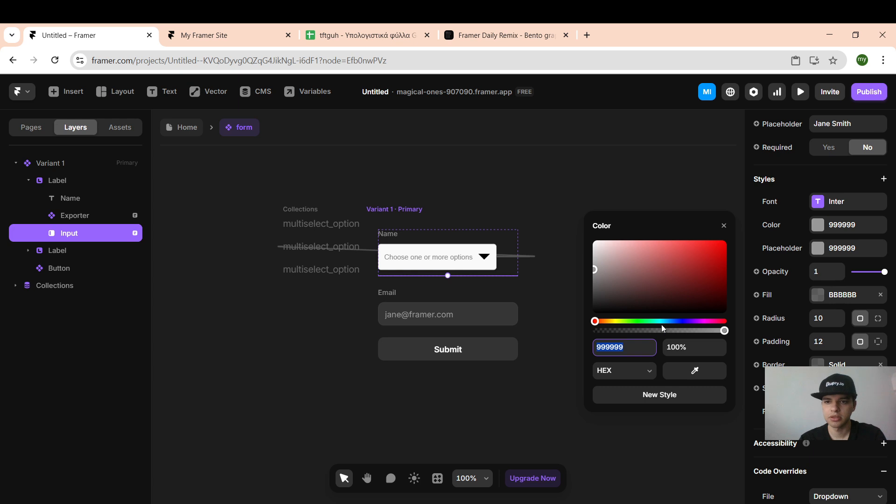
pyautogui.moveTo(662, 329); pyautogui.dragTo(552, 341)
pyautogui.moveTo(589, 270); pyautogui.dragTo(597, 224)
pyautogui.click(544, 184)
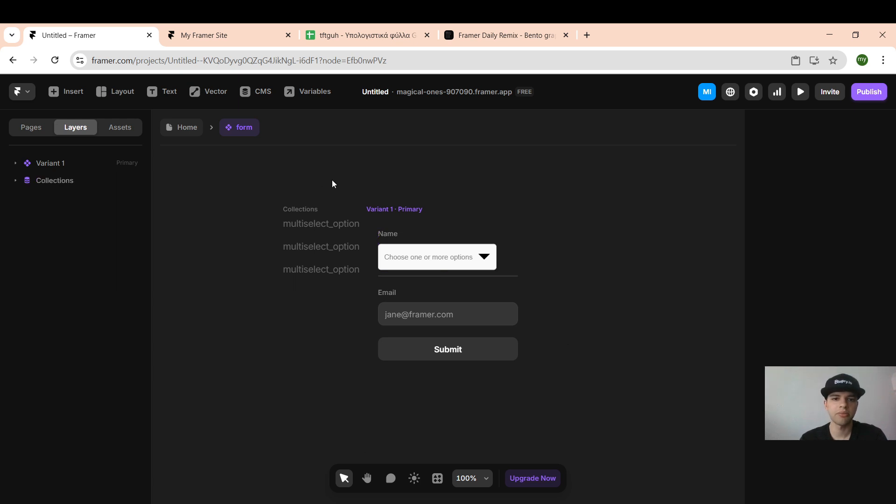
pyautogui.click(193, 130)
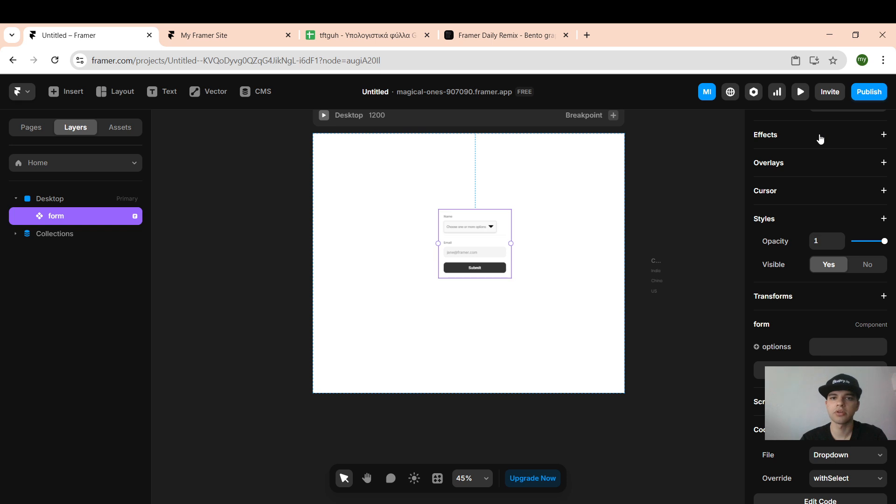
# Step: Publish the update and reload the live Framer site
pyautogui.click(869, 92)
pyautogui.click(763, 198)
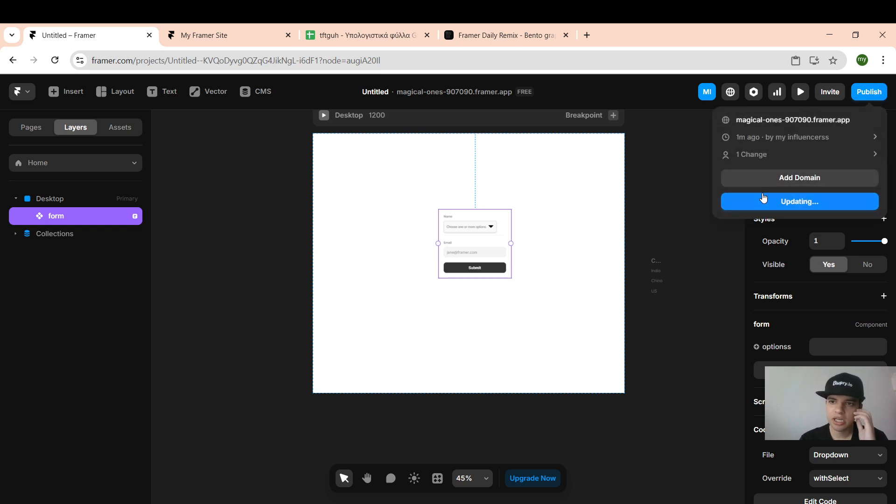
pyautogui.click(232, 27)
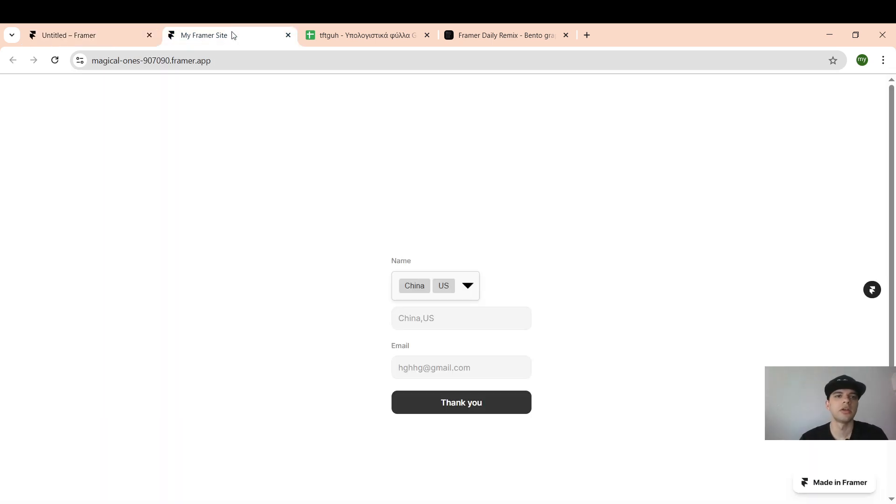
pyautogui.click(220, 58)
pyautogui.press('Return')
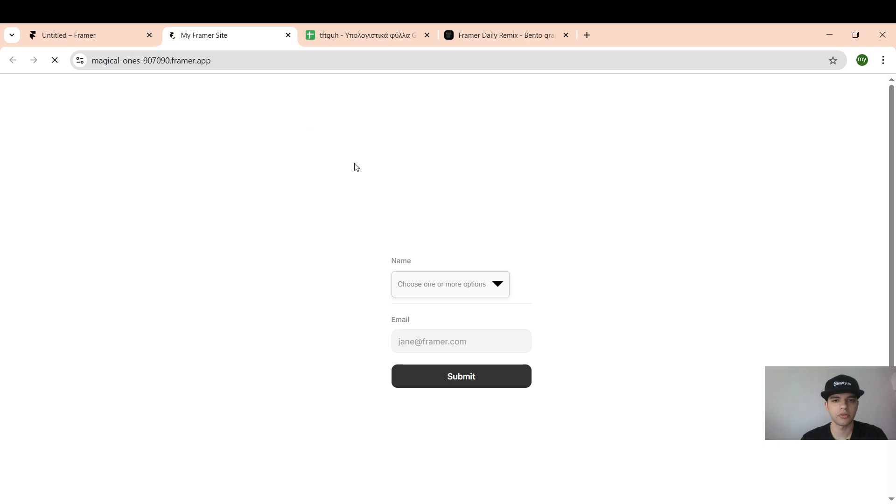
# Step: Pick India in the live form's dropdown, enter an email and submit it
pyautogui.click(451, 285)
pyautogui.click(455, 317)
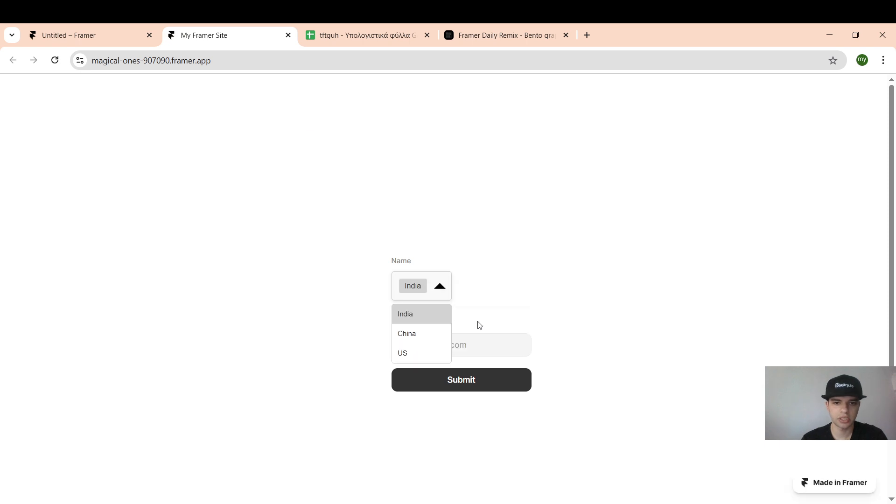
pyautogui.click(441, 292)
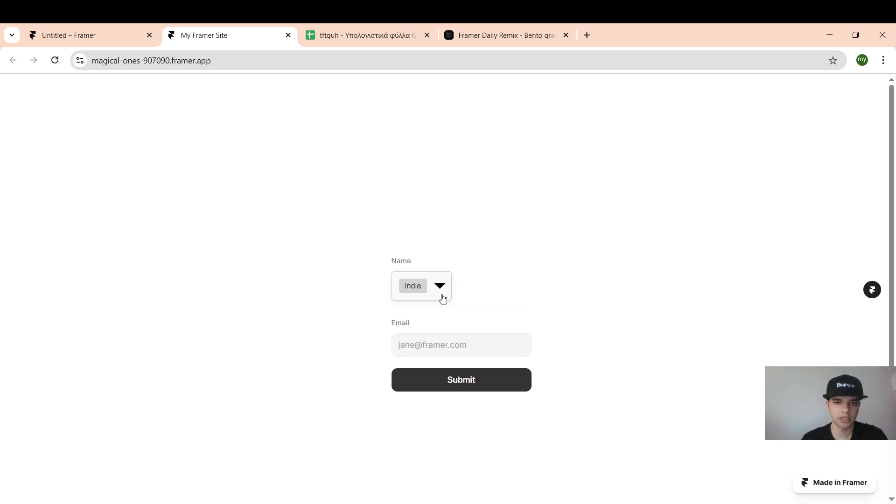
pyautogui.click(423, 346)
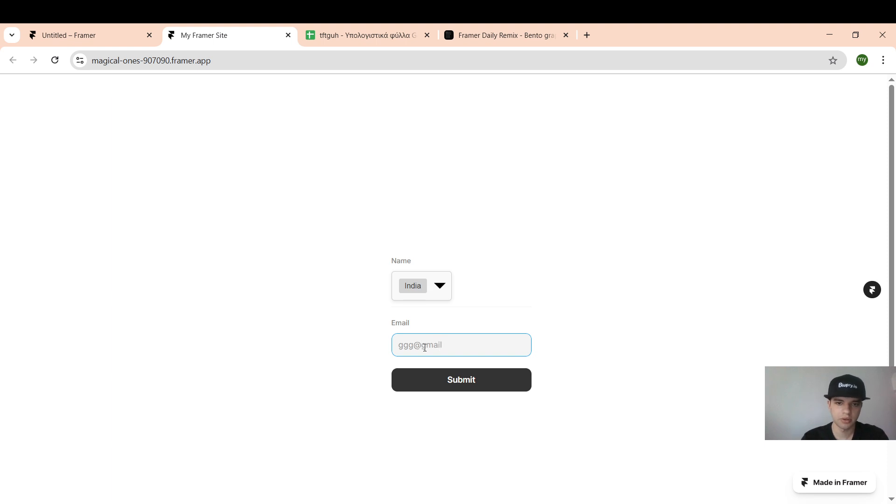
pyautogui.click(409, 386)
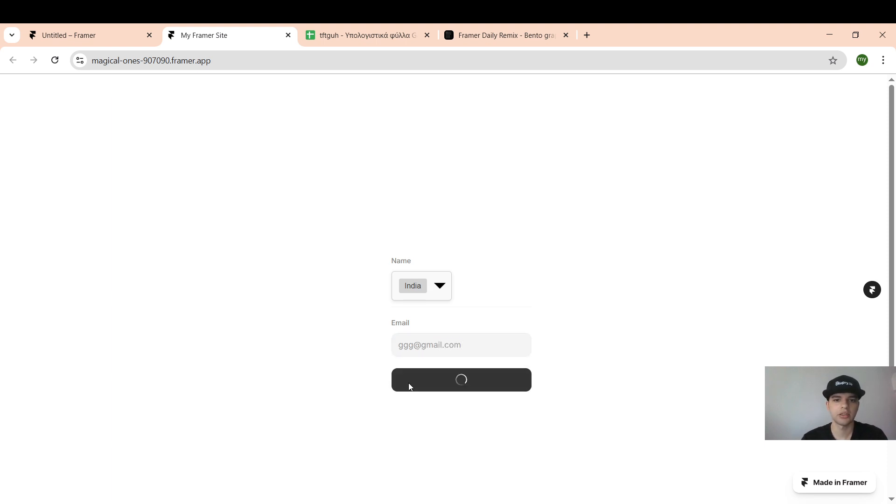
# Step: Verify row 3 holds the India entry in B3 and its email in C3, then return to the editor
pyautogui.click(333, 40)
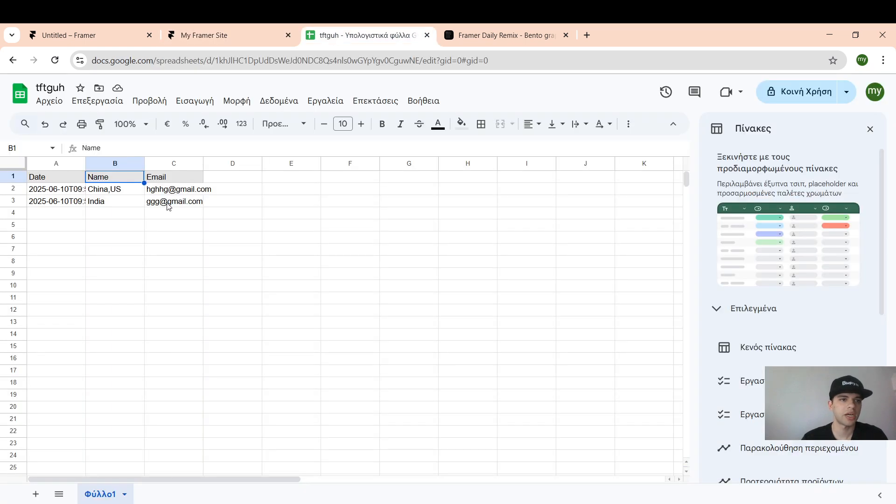
pyautogui.click(141, 206)
pyautogui.click(175, 205)
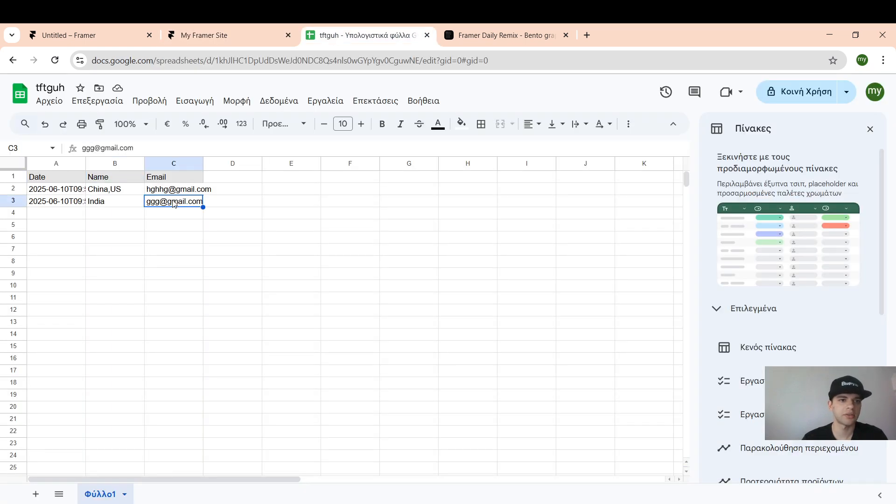
pyautogui.click(131, 35)
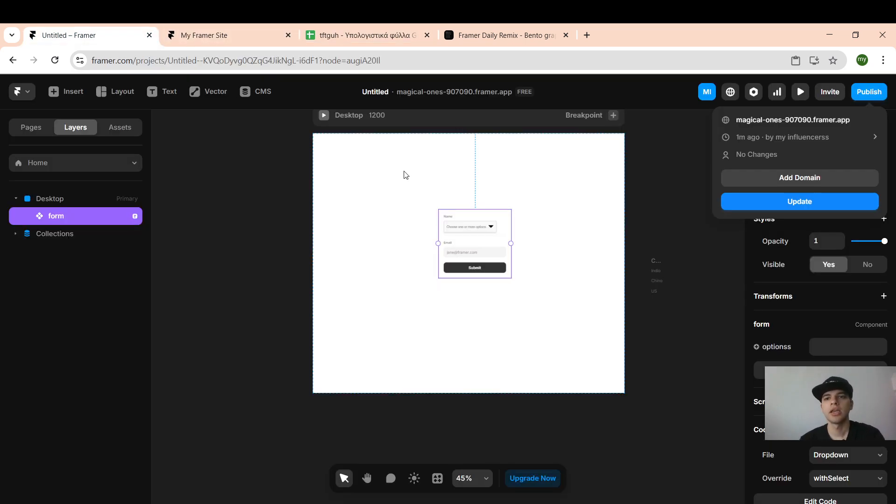
pyautogui.click(485, 237)
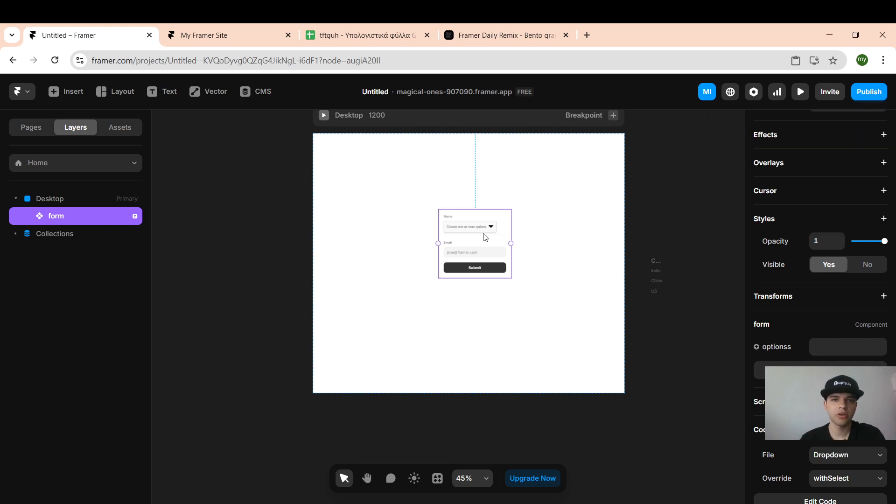